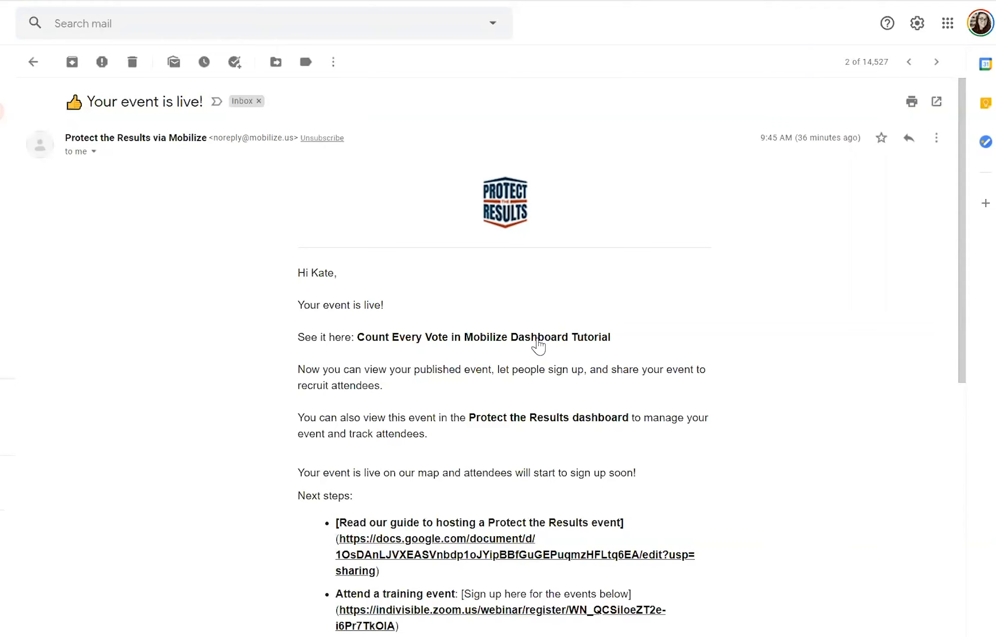
- Follow the 'Count Every Vote in Mobilize Dashboard Tutorial' link in the 'Your event is live!' email
left_click(537, 337)
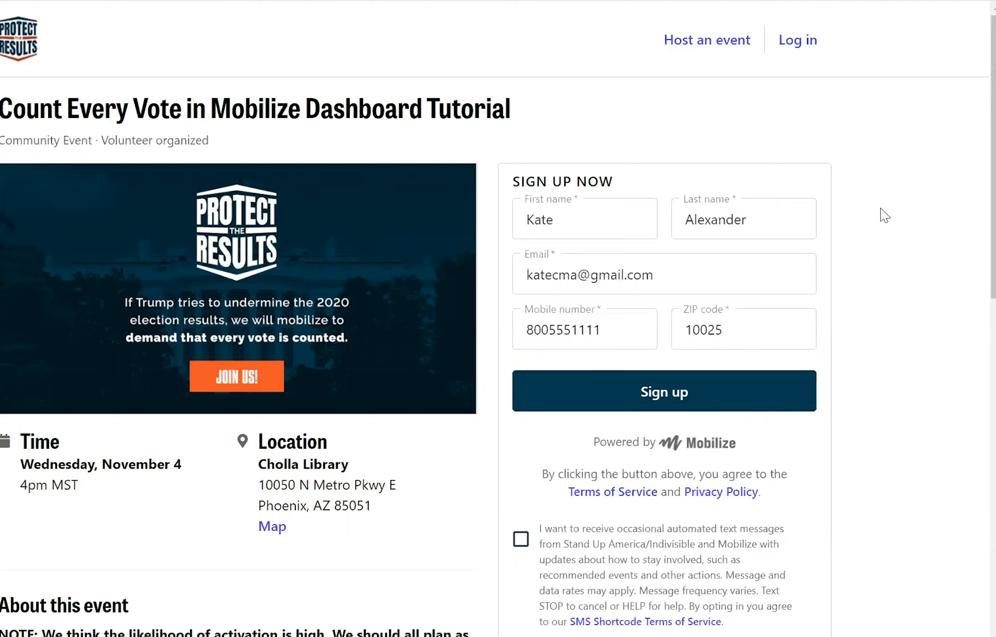
- Start logging in to Mobilize from the Count Every Vote event page
left_click(799, 41)
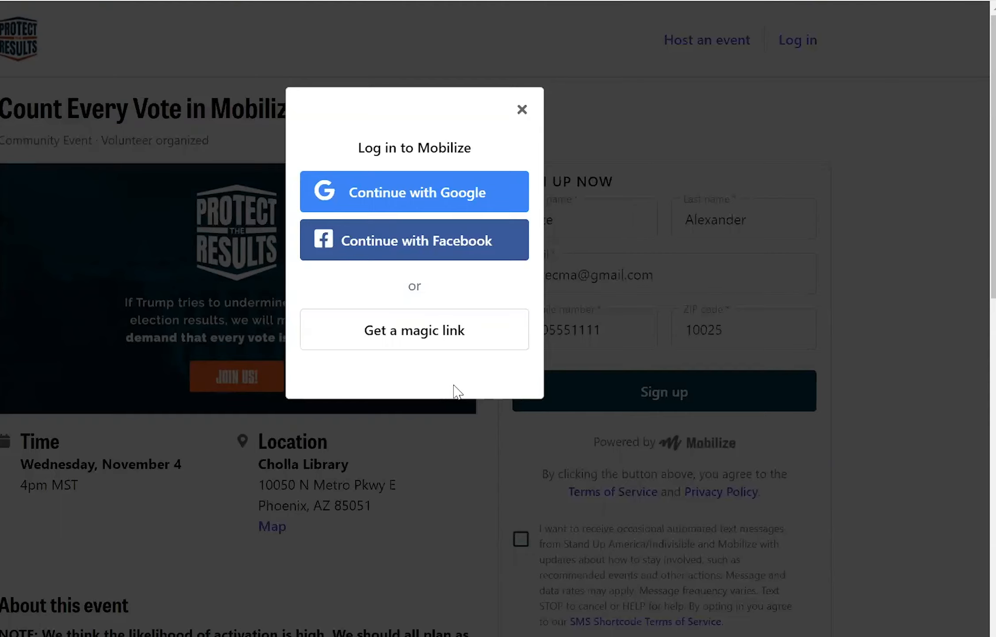
- Request a magic login link for the saved account email and dismiss the 'Sent!' confirmation
left_click(450, 334)
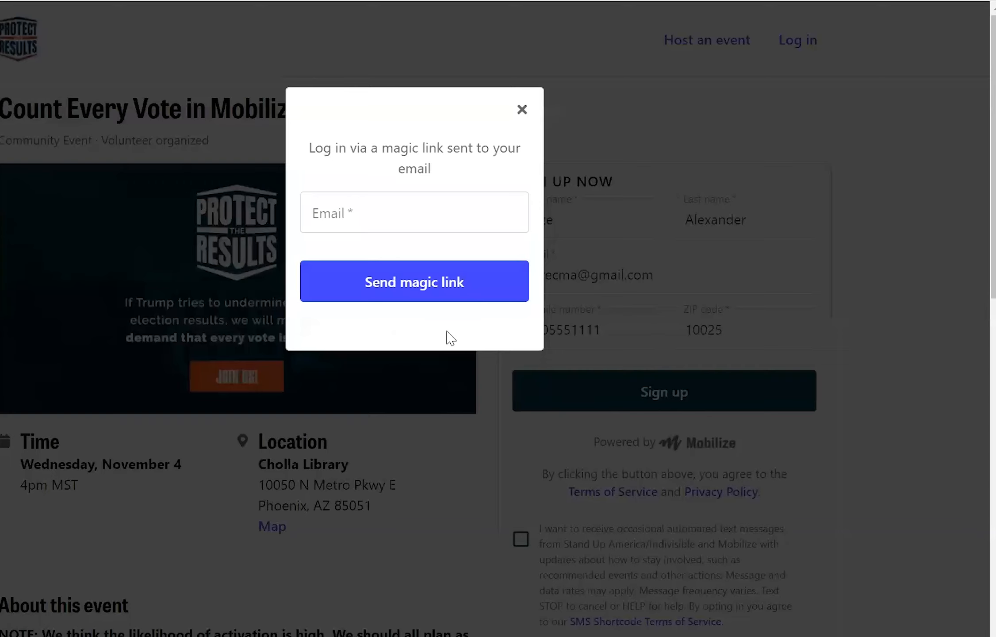
left_click(426, 213)
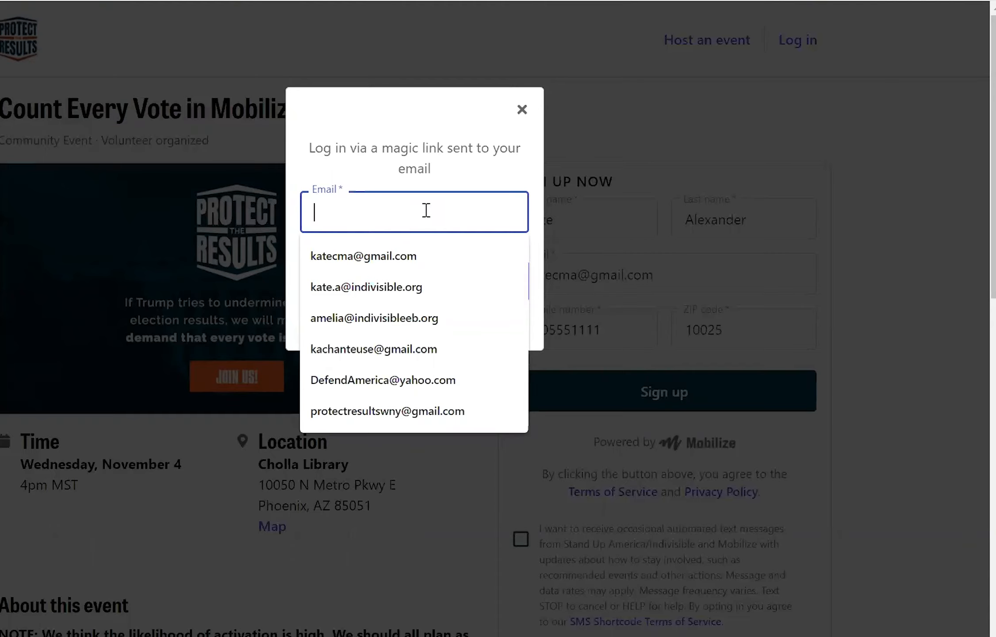
left_click(358, 256)
left_click(446, 281)
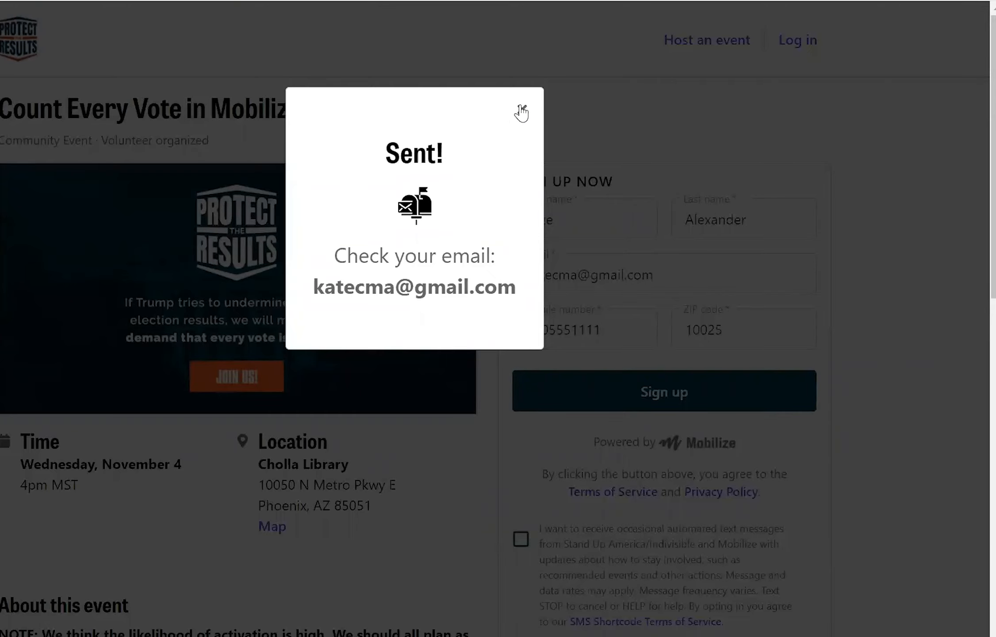
left_click(518, 111)
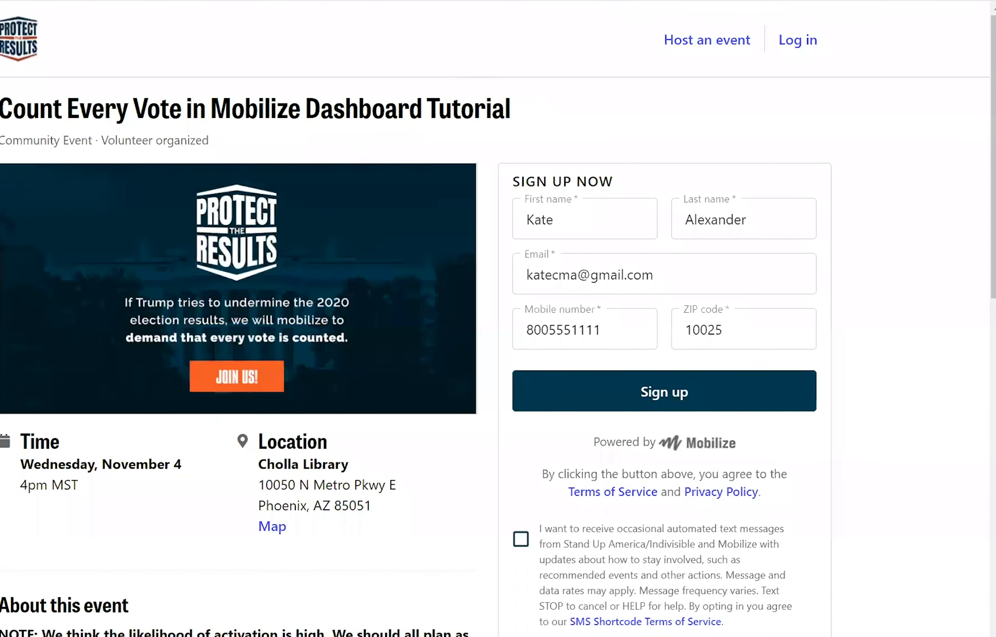
left_click(35, 0)
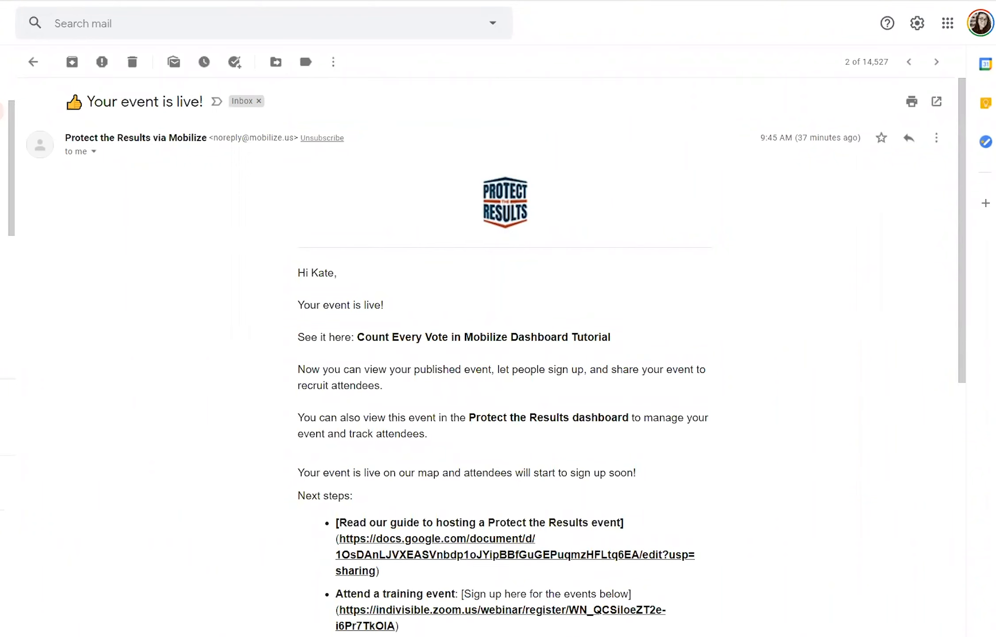
- Open the 'Your login link for Mobilize' email from Gmail's Updates inbox
left_click(1, 111)
left_click(601, 87)
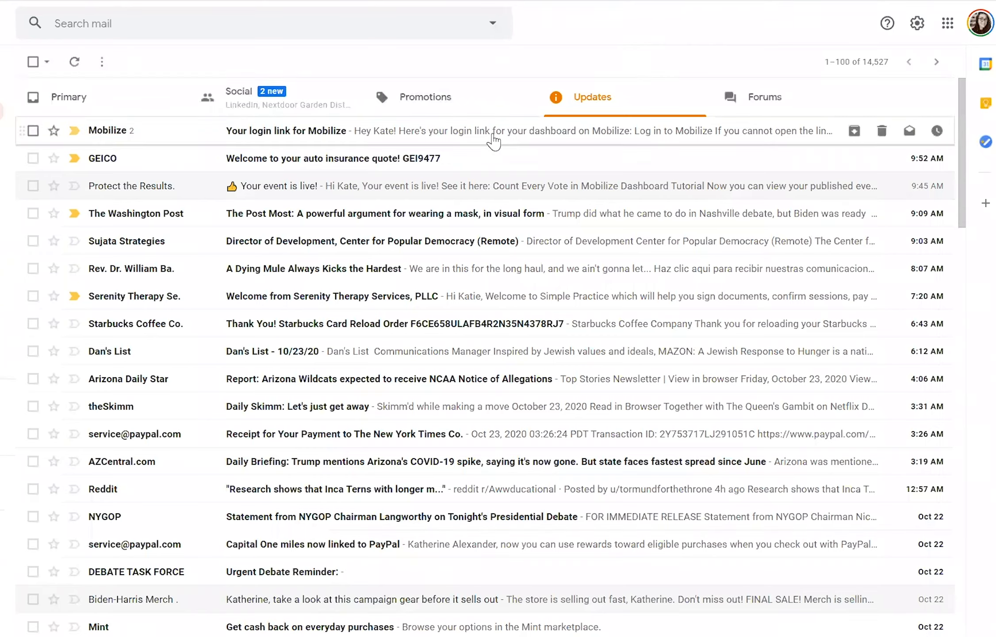
left_click(493, 141)
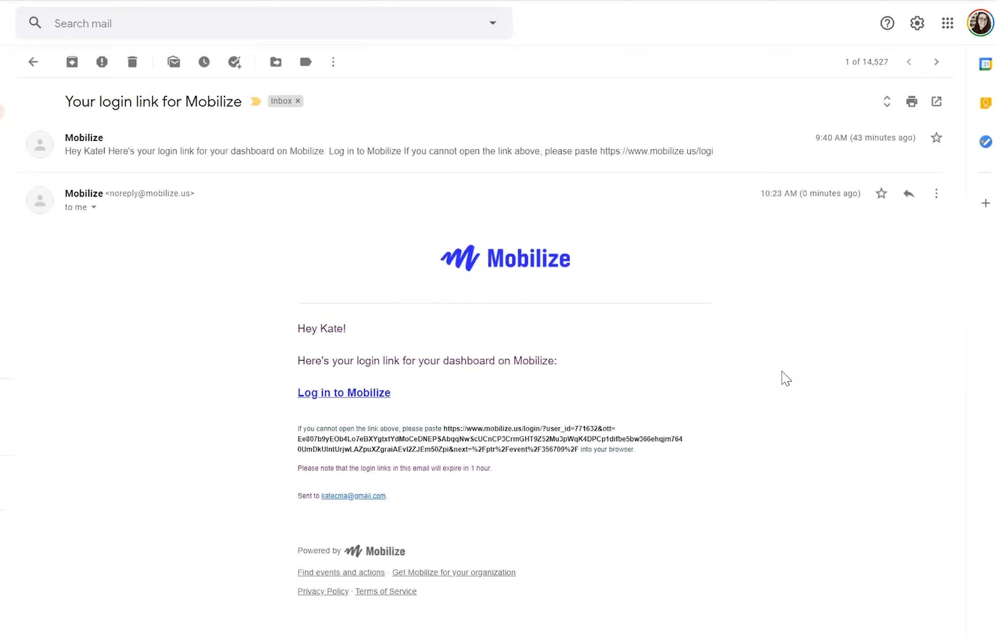
- Log in through the emailed link and go to the Protect the Results organizer dashboard
left_click(362, 394)
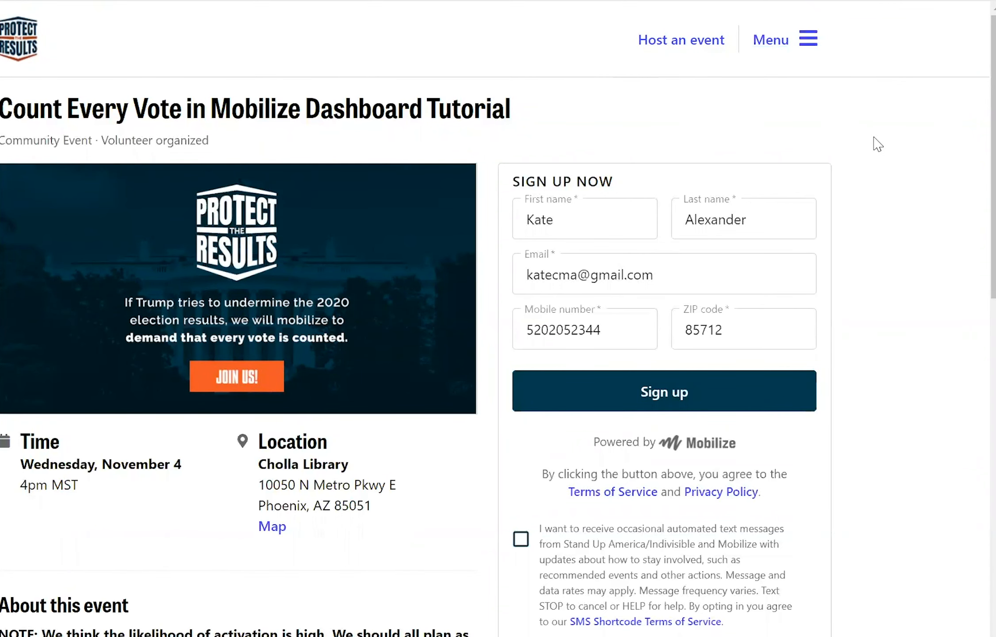
left_click(809, 48)
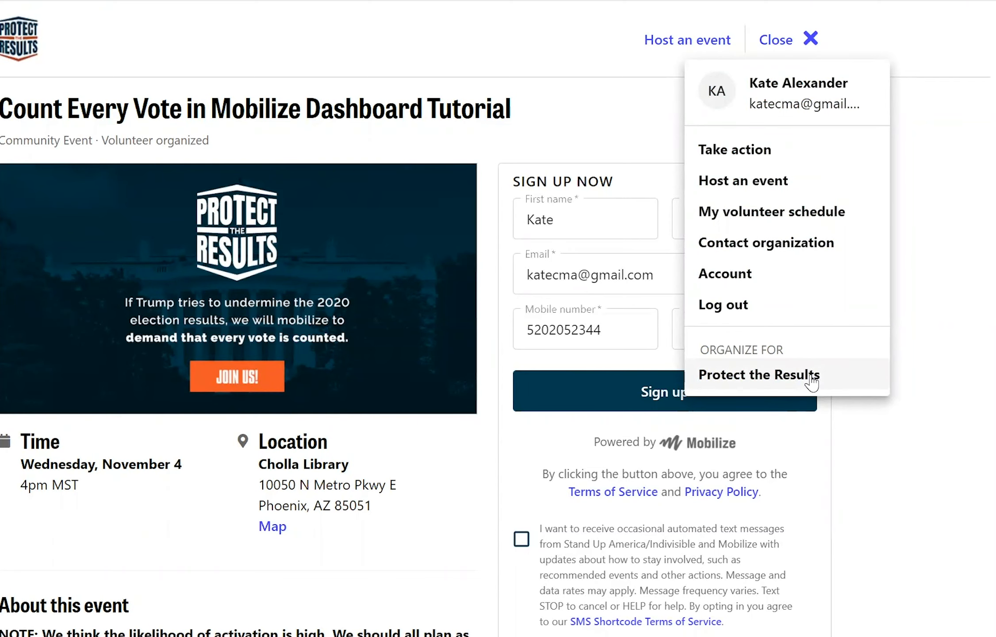
left_click(813, 379)
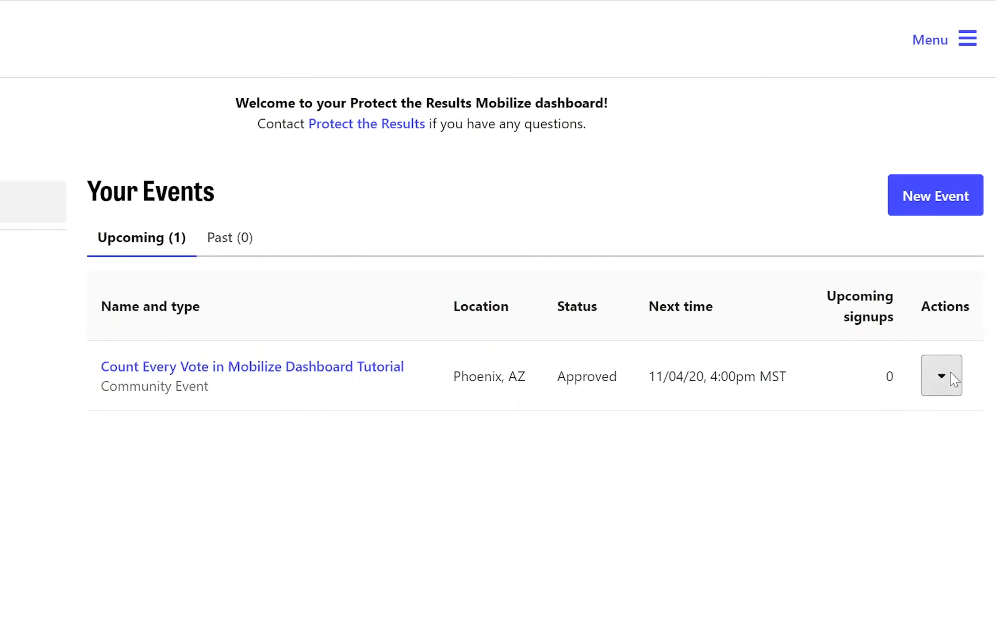
- Show the Actions dropdown for the Count Every Vote event on Your Events
left_click(951, 379)
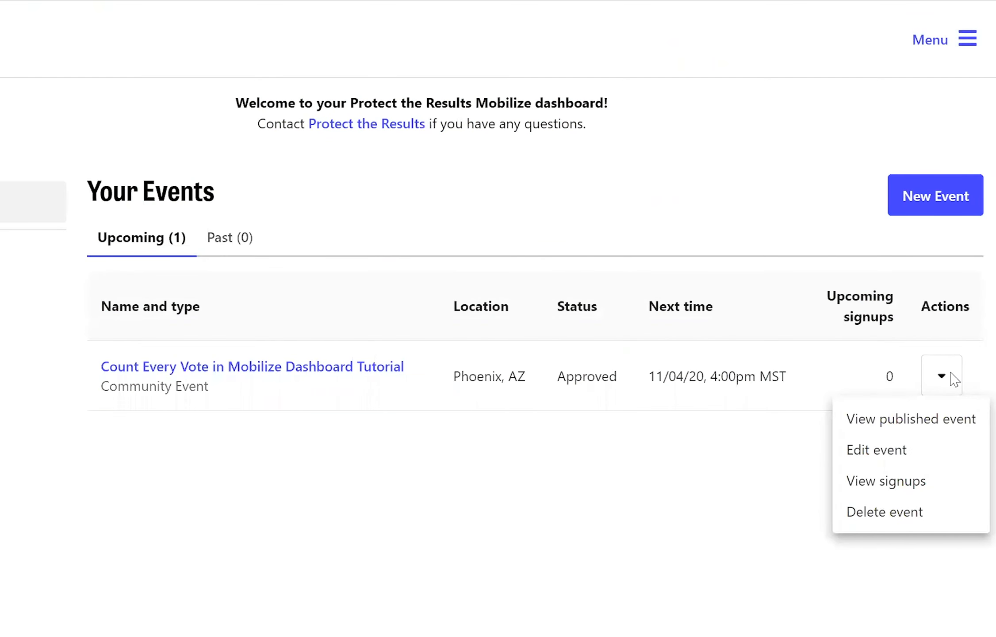
left_click(886, 453)
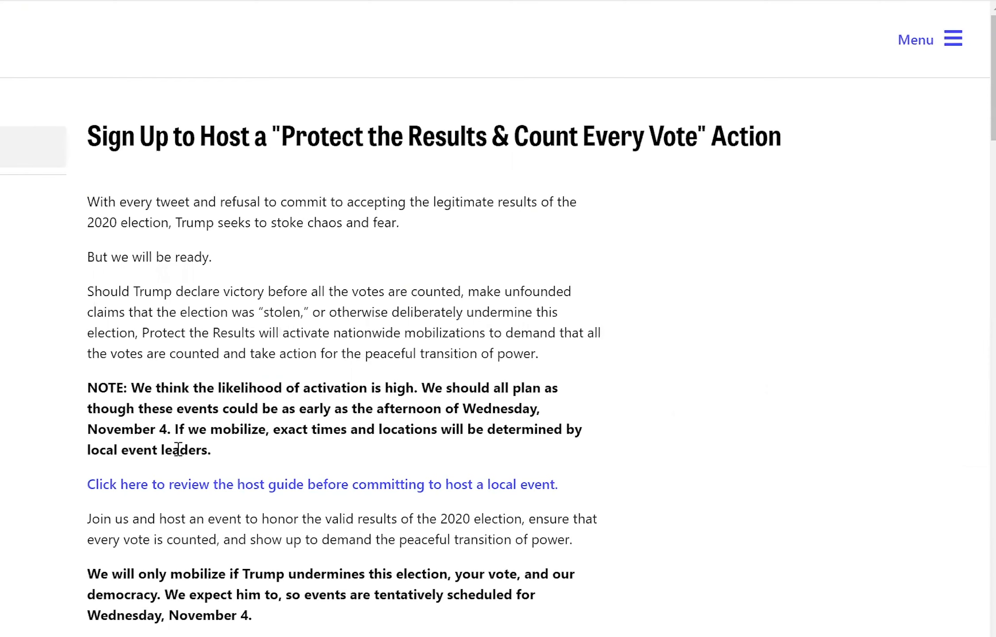
left_click_drag(233, 458, 88, 399)
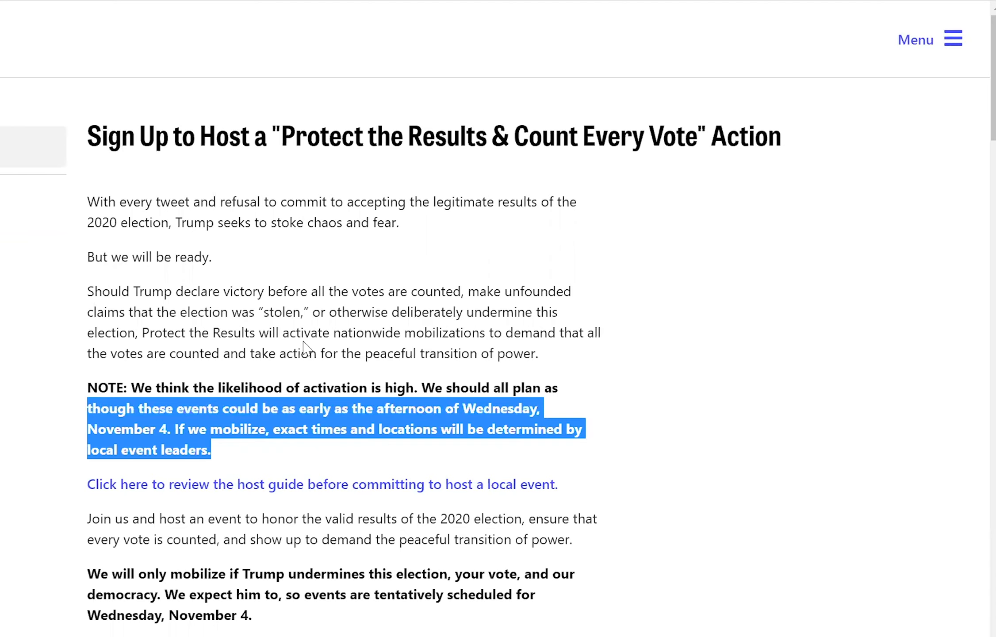
left_click(344, 353)
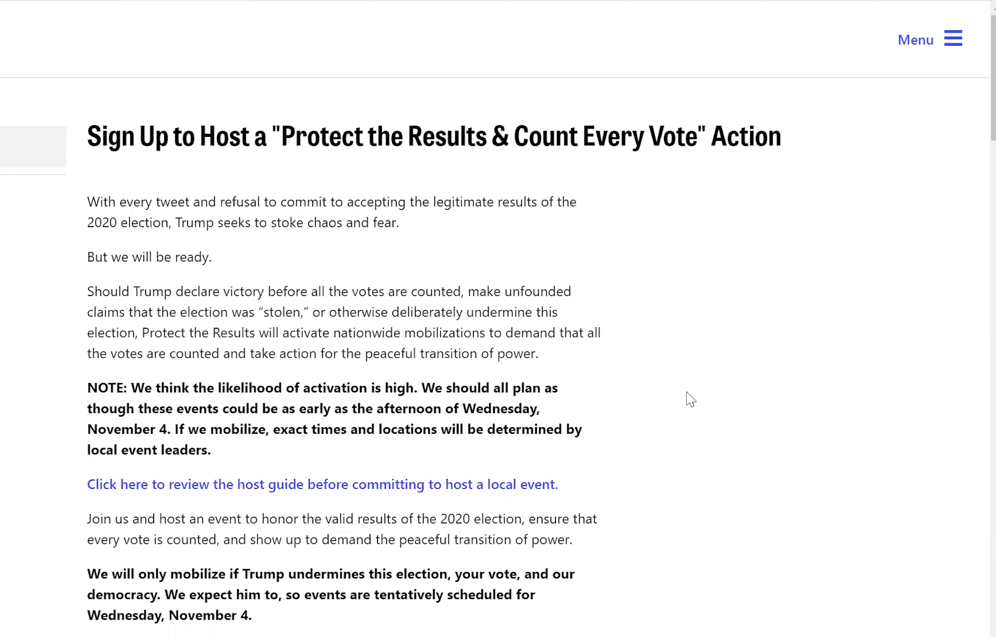
scroll(690, 400, "down", 10)
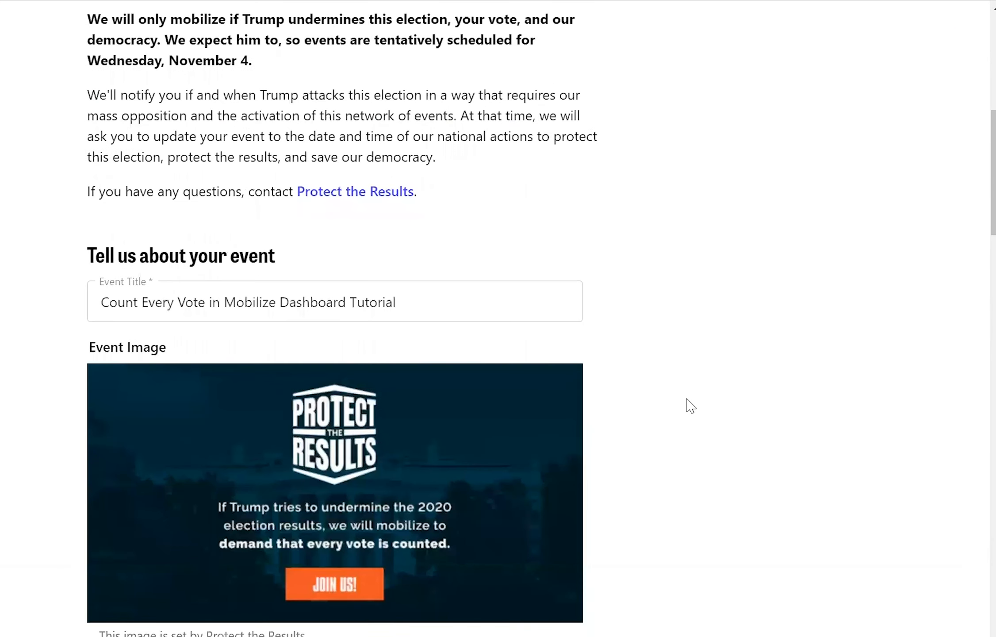
scroll(690, 406, "down", 7)
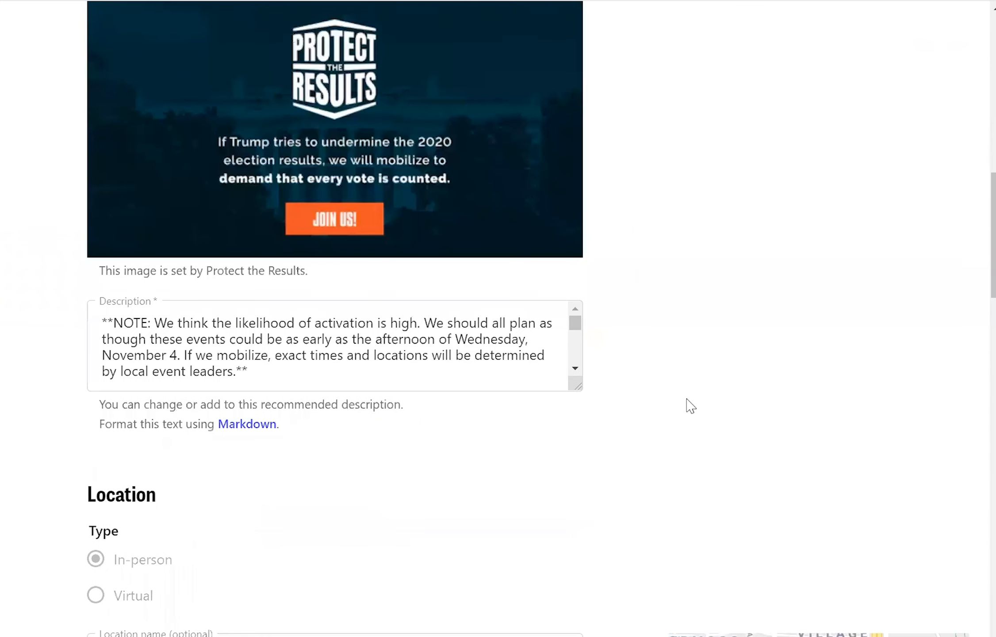
scroll(383, 357, "down", 2)
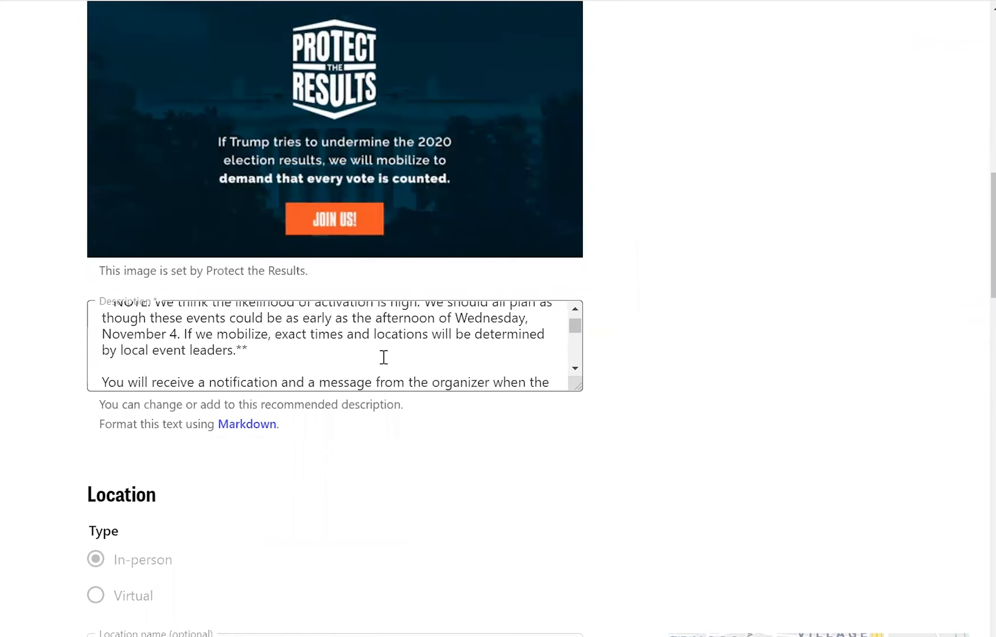
scroll(383, 357, "up", 2)
left_click_drag(275, 382, 86, 332)
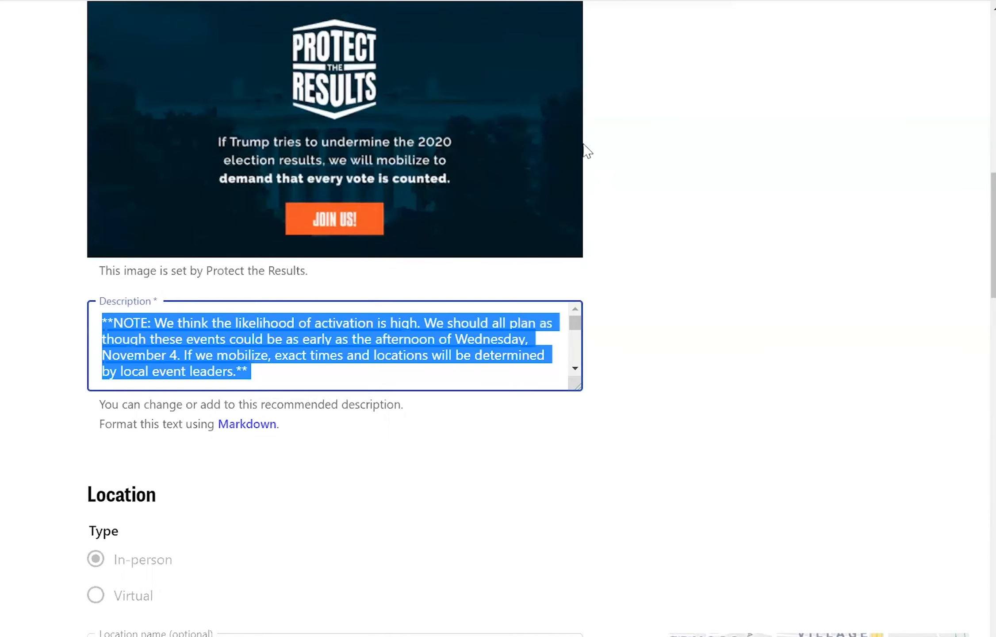
scroll(659, 172, "up", 3)
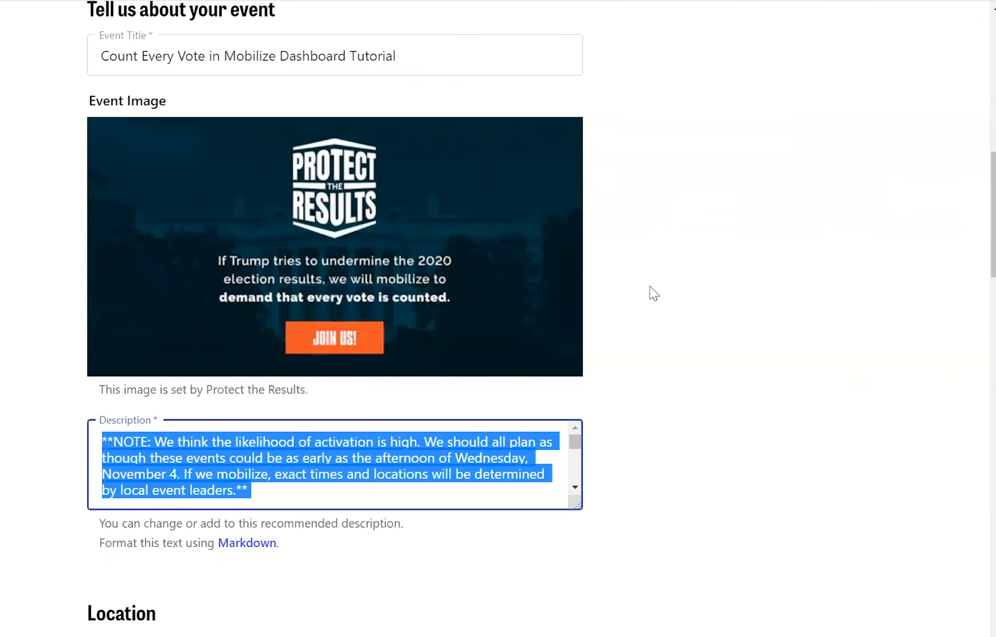
scroll(654, 293, "down", 5)
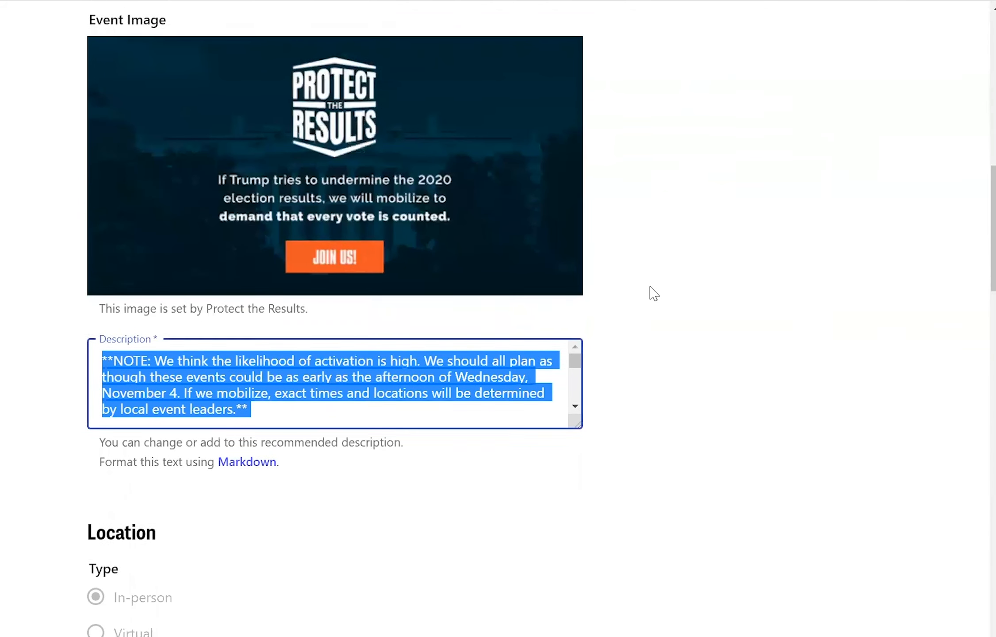
scroll(654, 294, "down", 5)
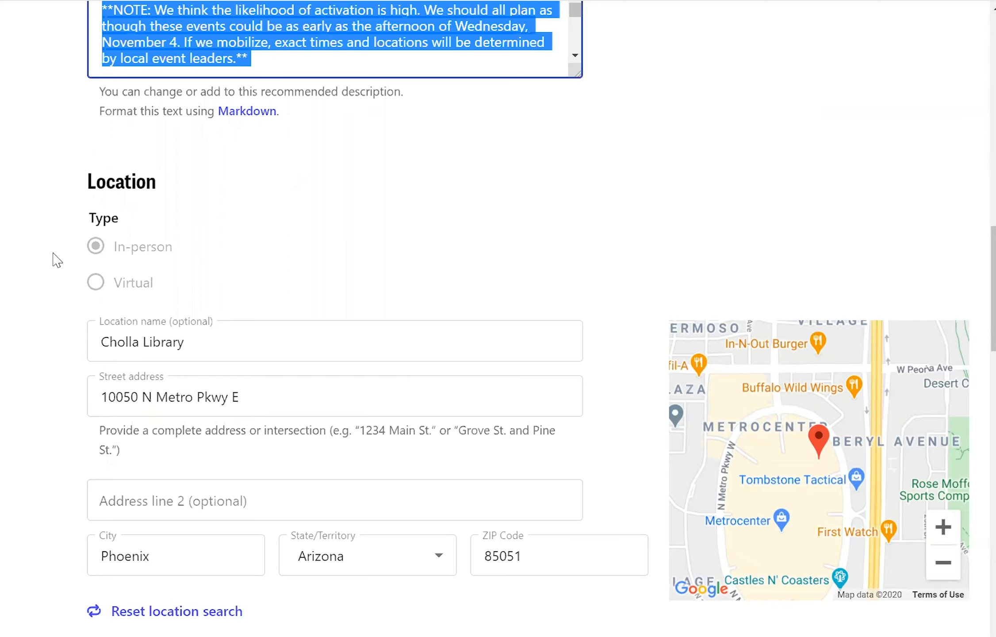
scroll(48, 375, "down", 3)
scroll(48, 374, "down", 2)
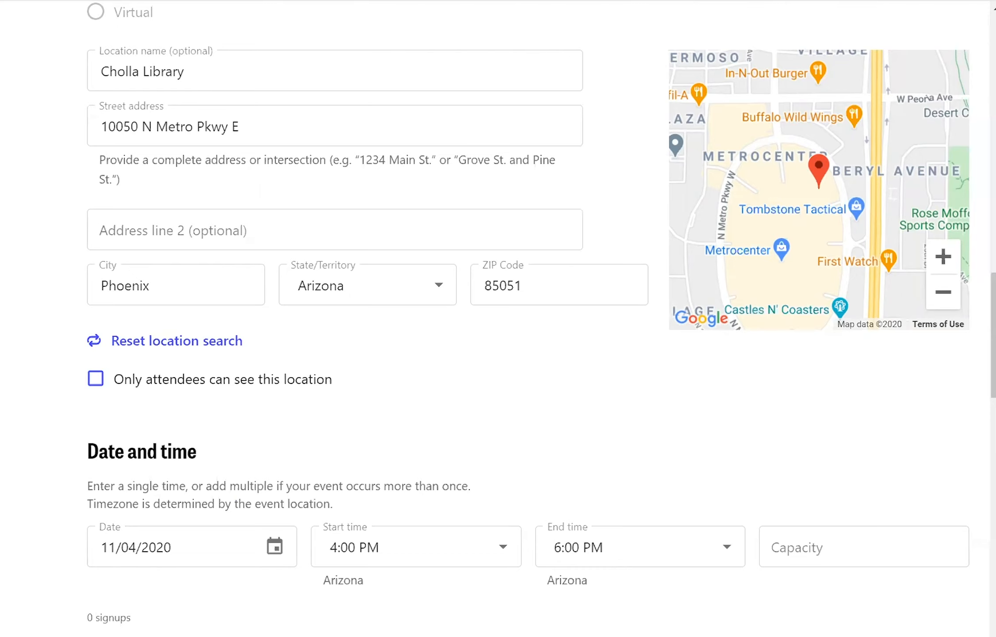
scroll(498, 318, "down", 4)
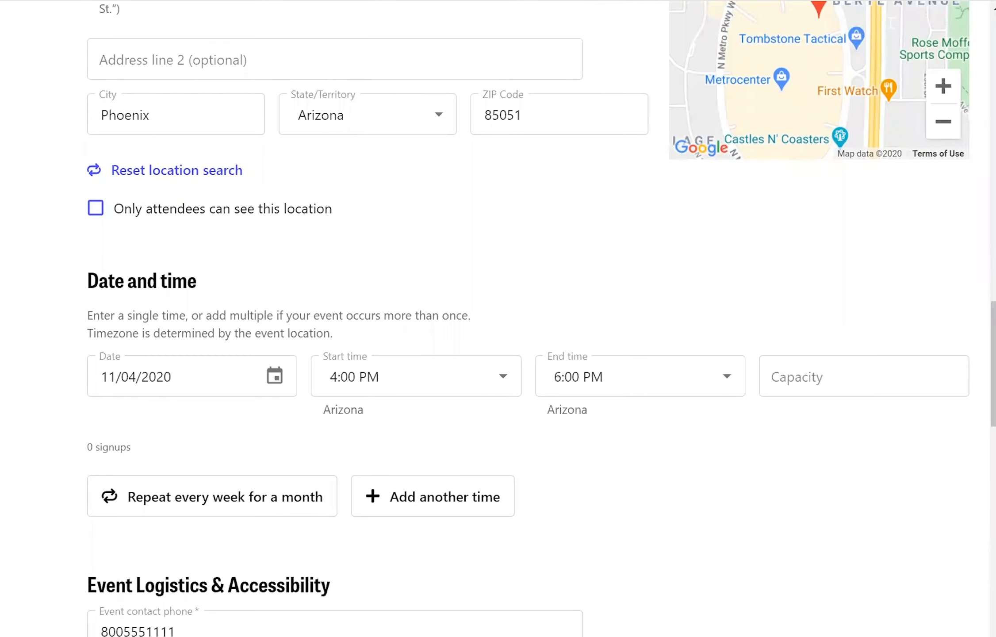
scroll(498, 318, "down", 1)
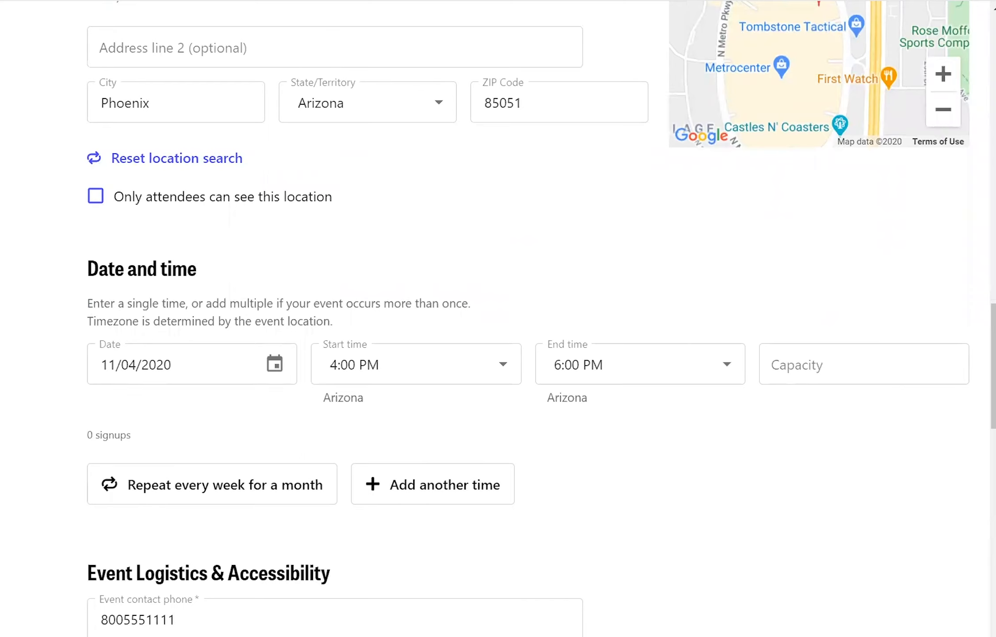
scroll(498, 318, "down", 5)
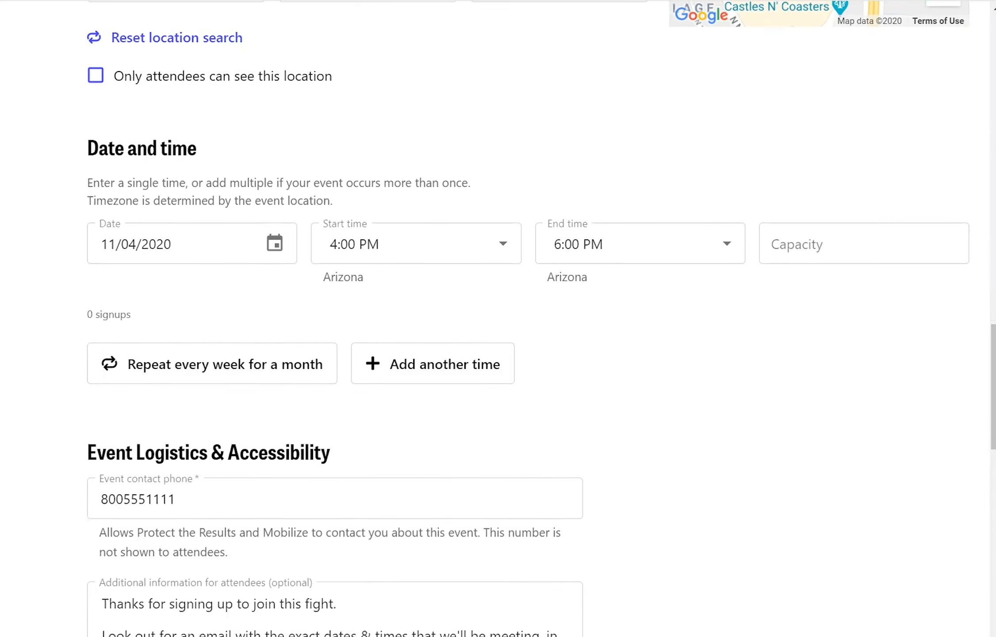
scroll(498, 318, "down", 3)
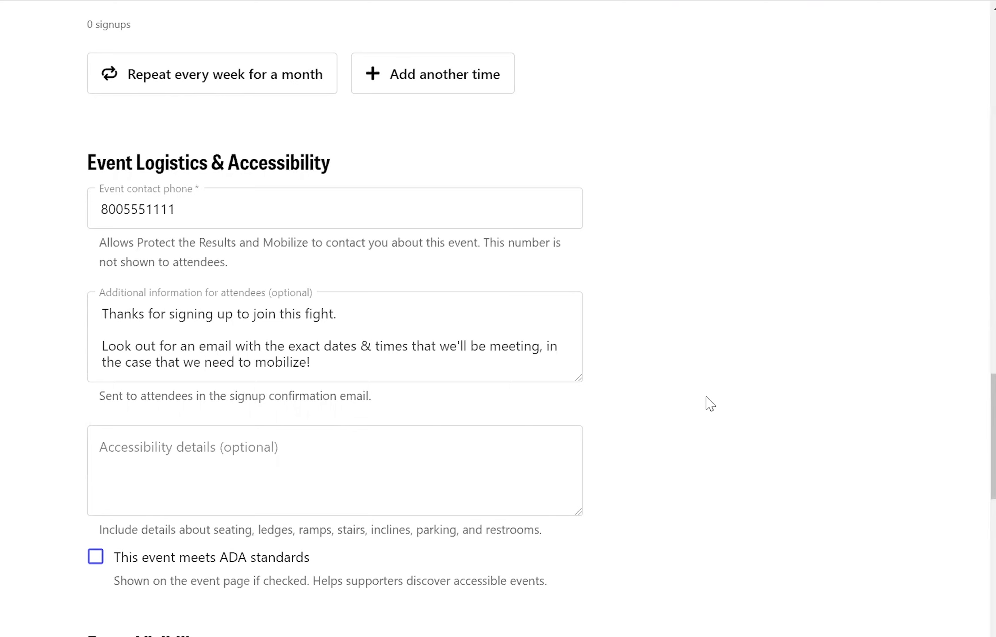
scroll(710, 403, "down", 7)
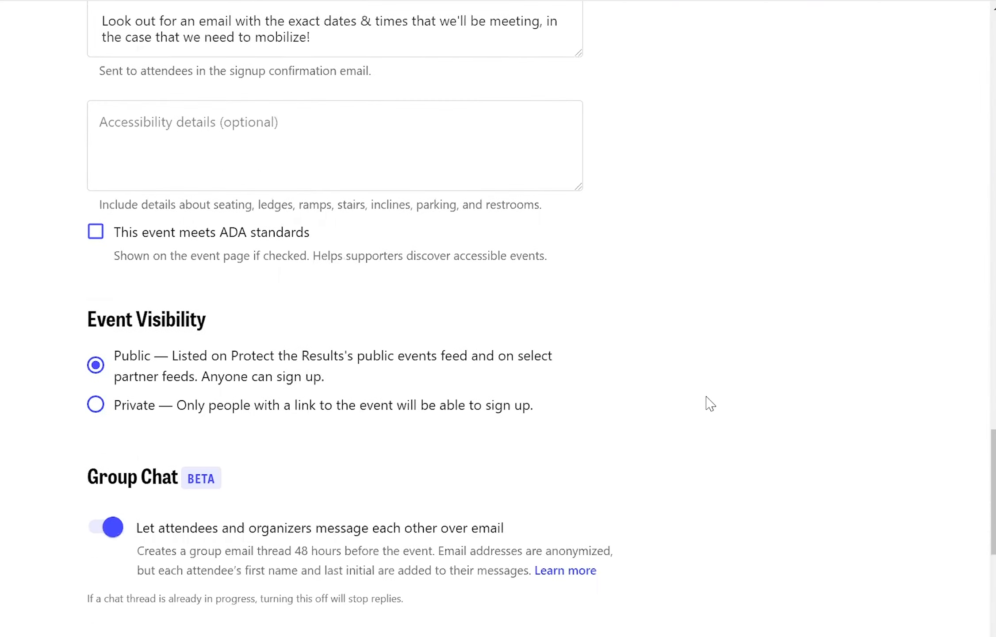
scroll(710, 404, "down", 1)
scroll(711, 404, "down", 1)
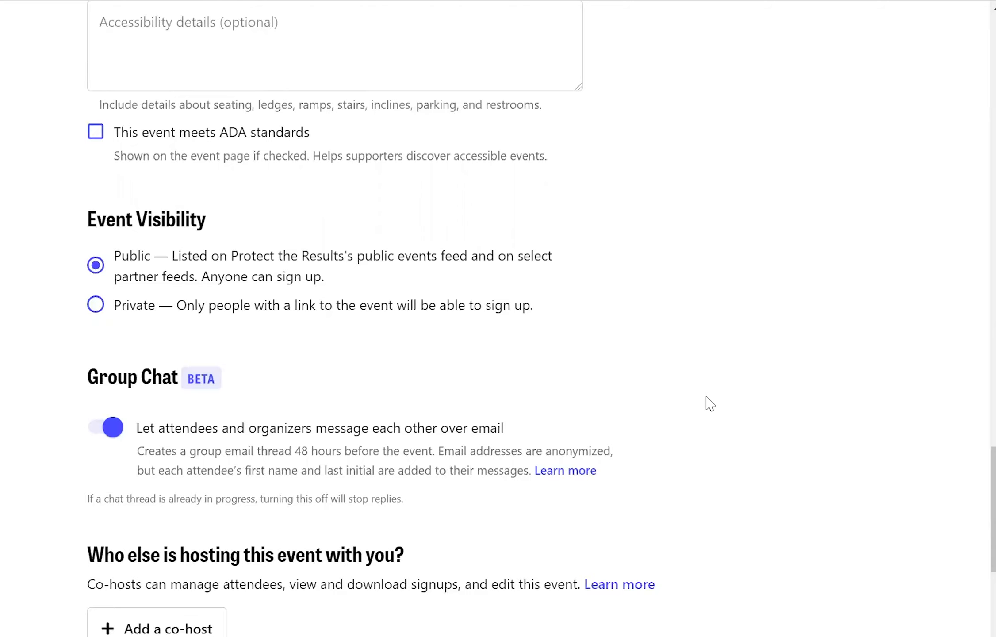
scroll(710, 403, "down", 1)
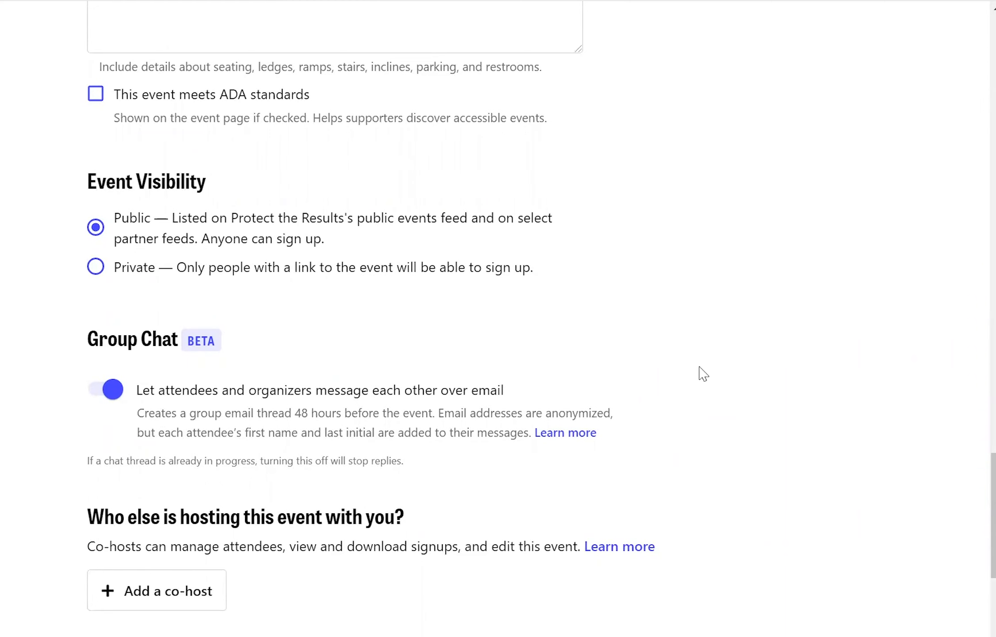
scroll(703, 374, "up", 15)
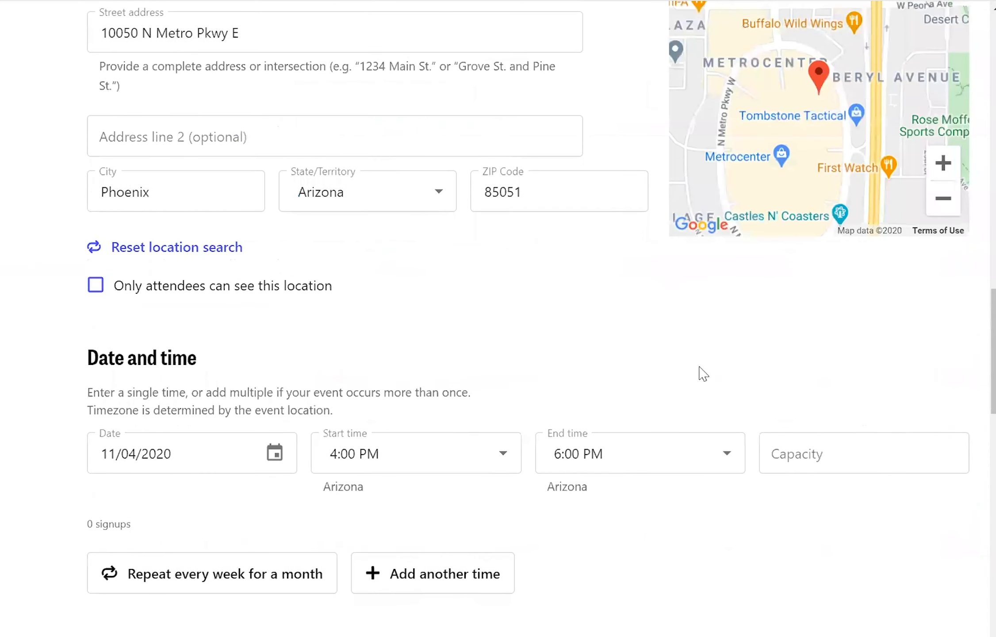
scroll(703, 373, "up", 1)
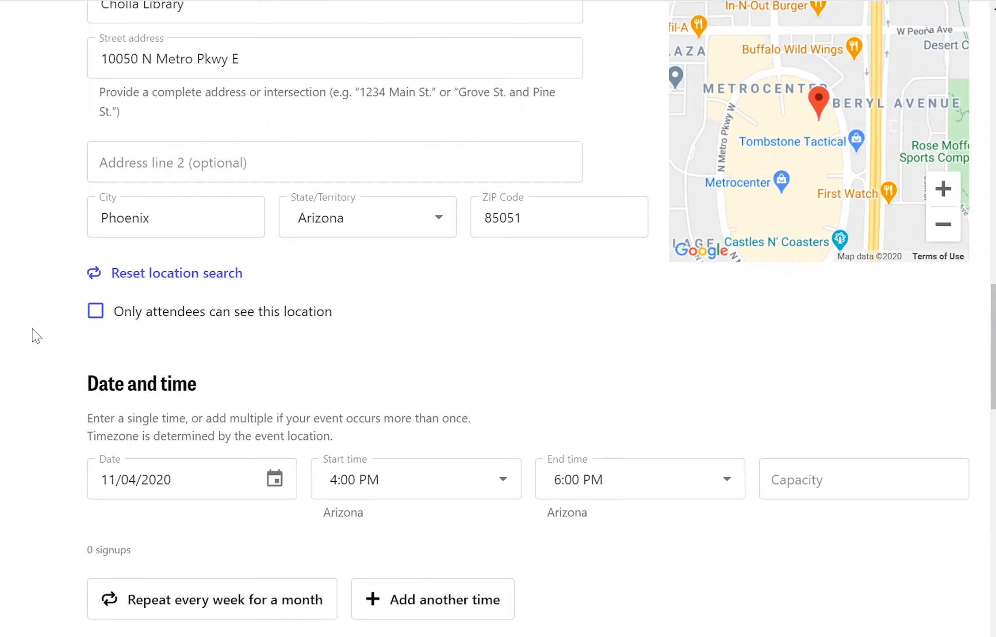
scroll(37, 336, "down", 15)
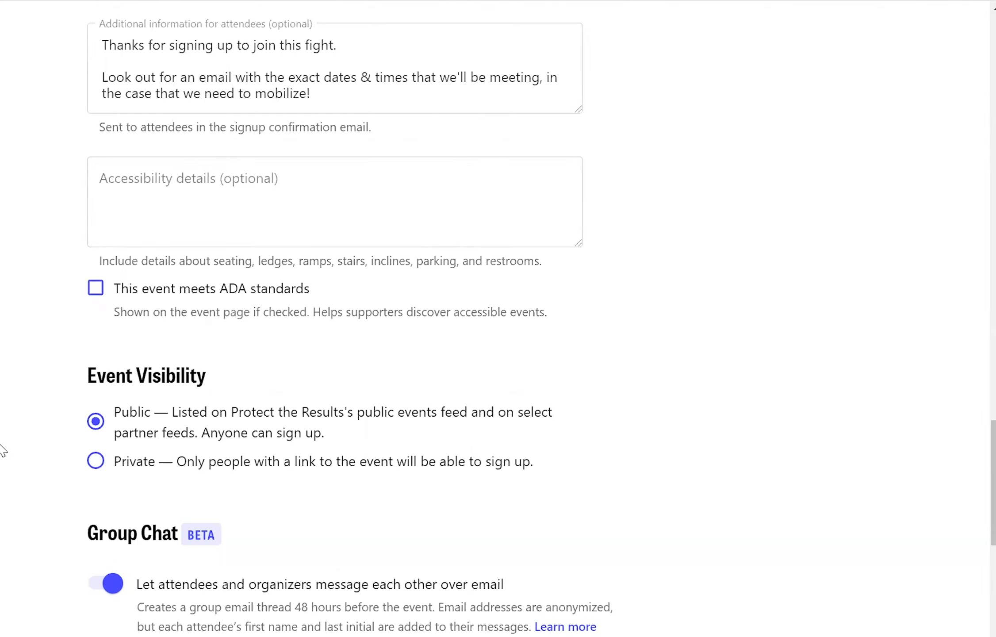
scroll(4, 450, "down", 8)
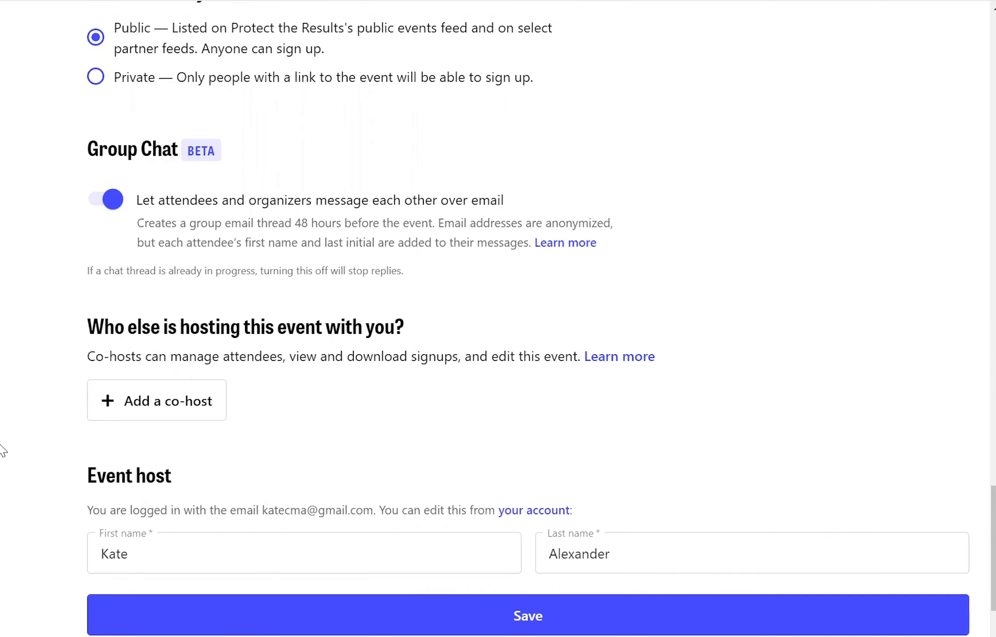
- Insert a blank co-host row with first name, last name and email fields
left_click(157, 412)
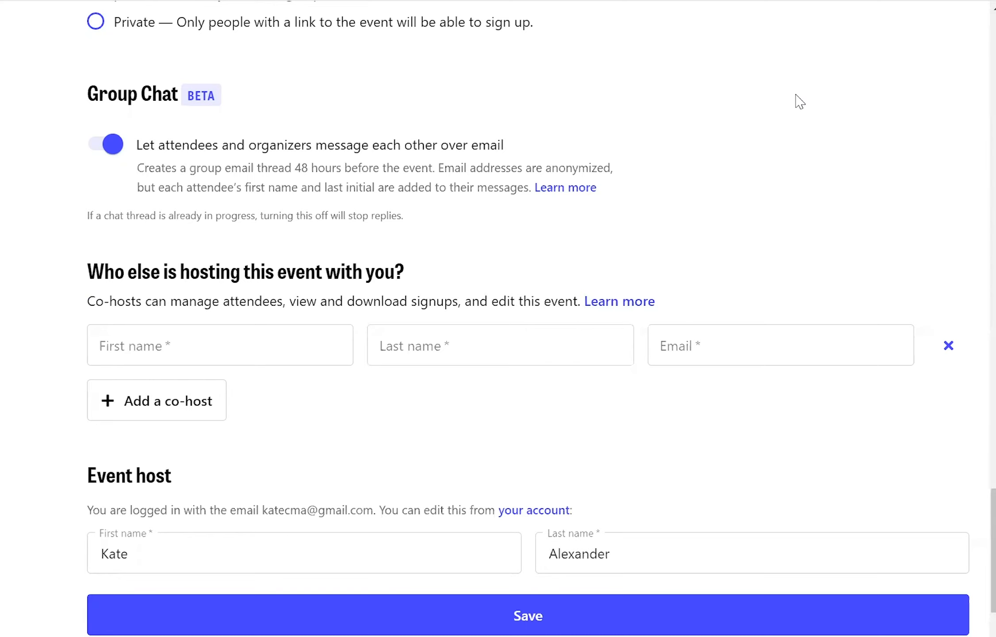
scroll(800, 102, "up", 3)
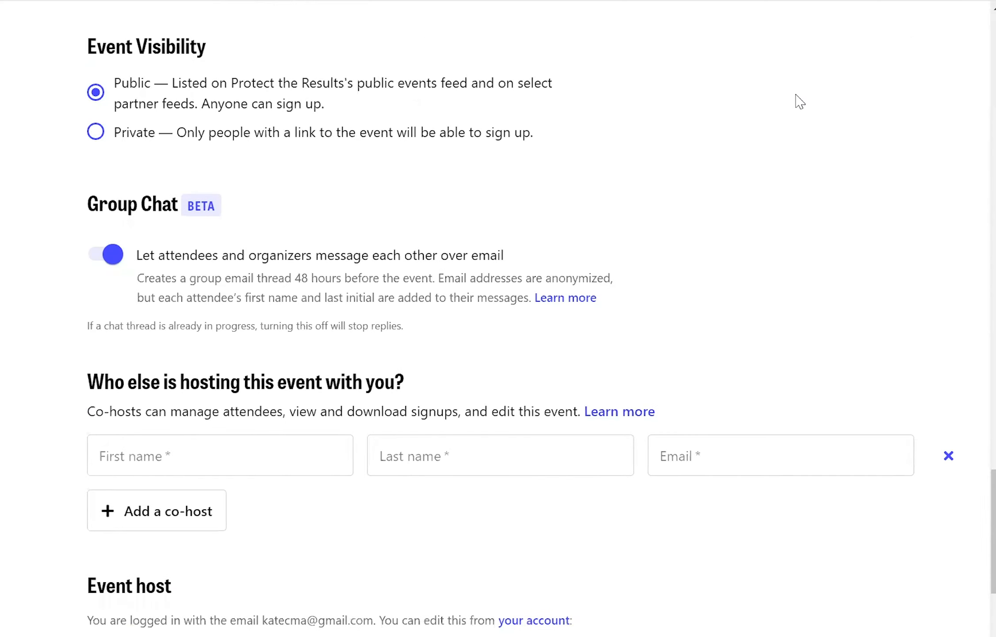
scroll(799, 102, "up", 15)
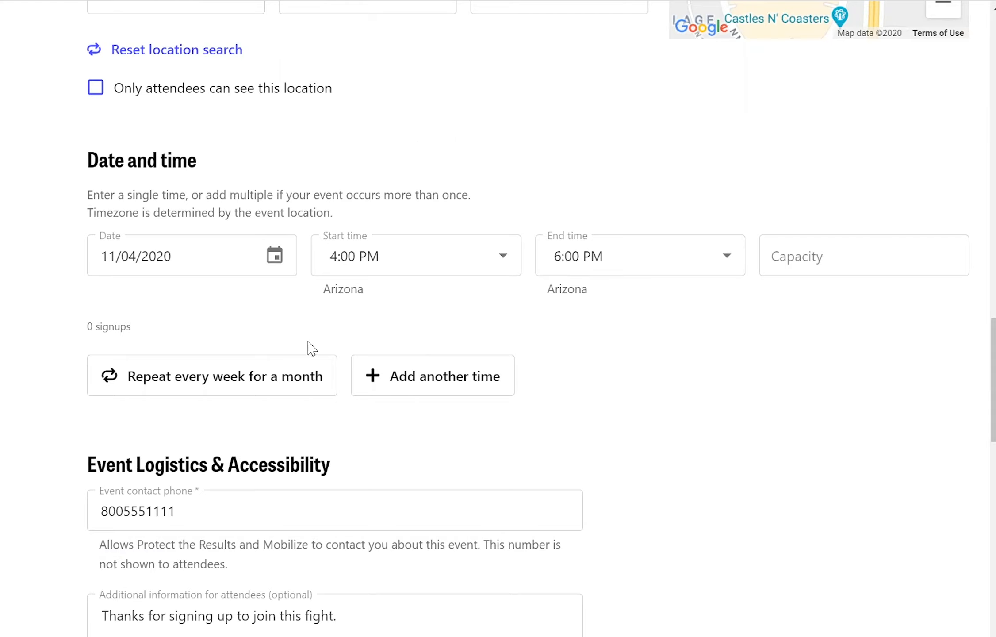
left_click(488, 375)
left_click(461, 388)
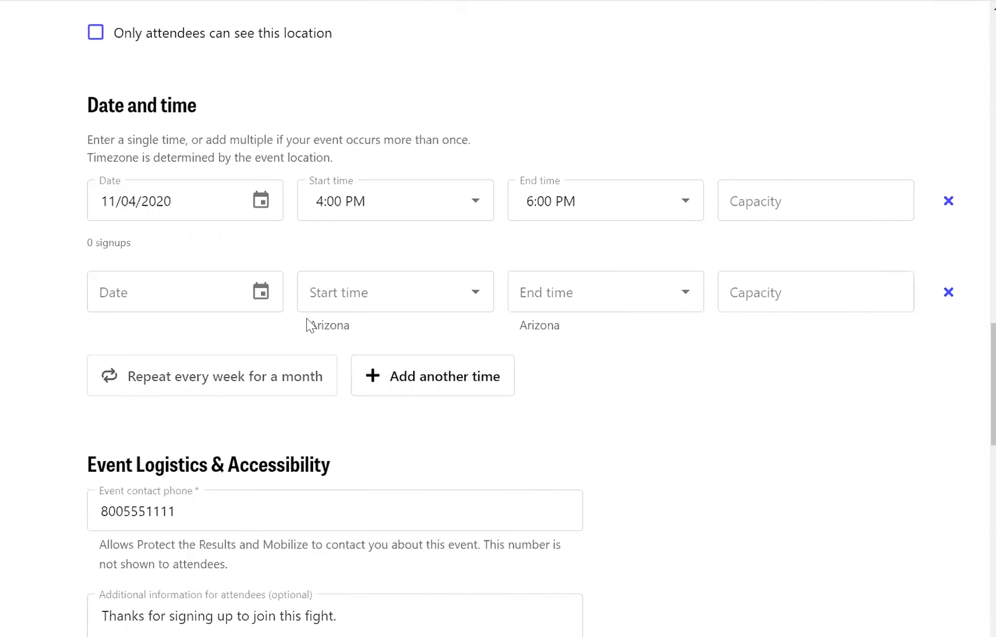
left_click(163, 293)
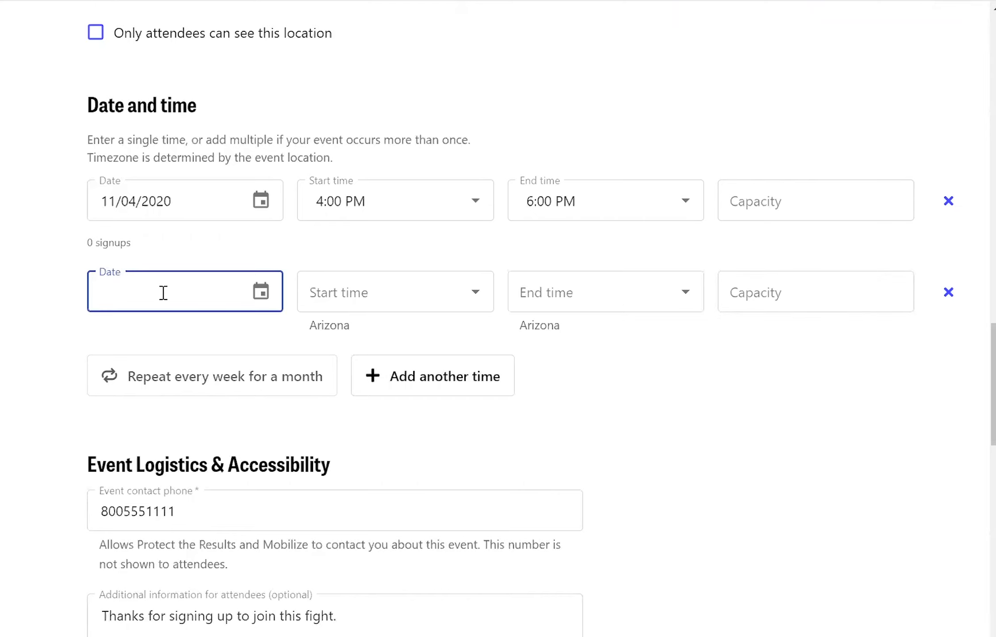
- Fill the second slot with date November 5, 2020, start 4:00 PM and end 6:00 PM
left_click(261, 293)
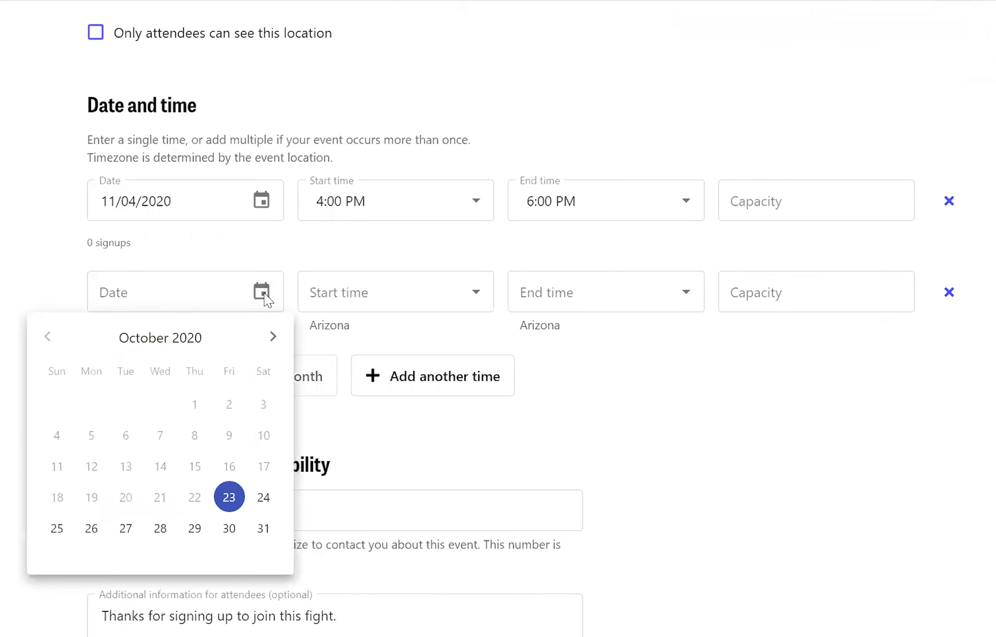
left_click(272, 340)
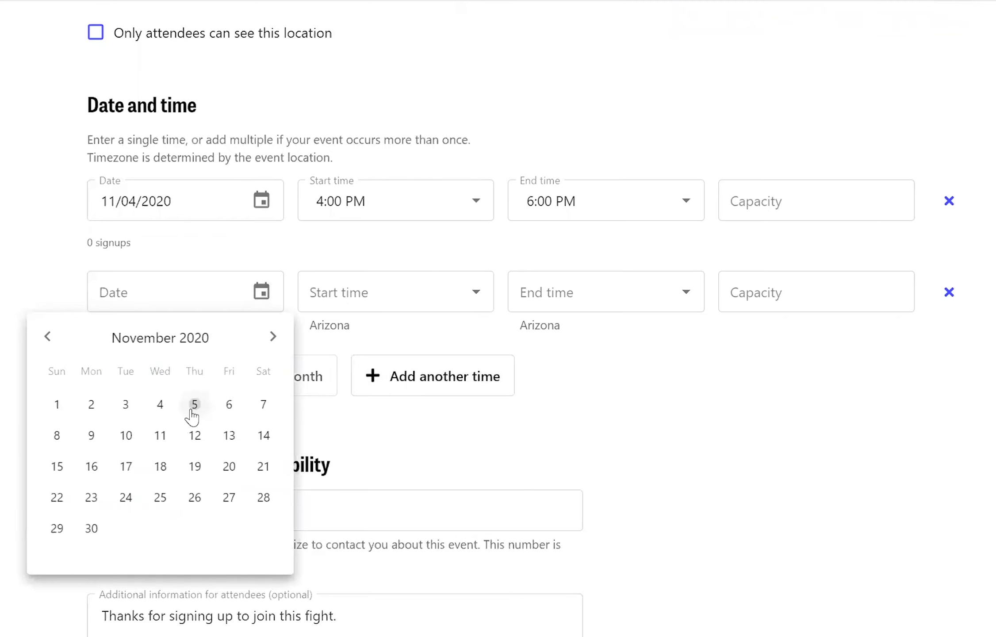
left_click(194, 411)
left_click(474, 305)
scroll(402, 451, "down", 20)
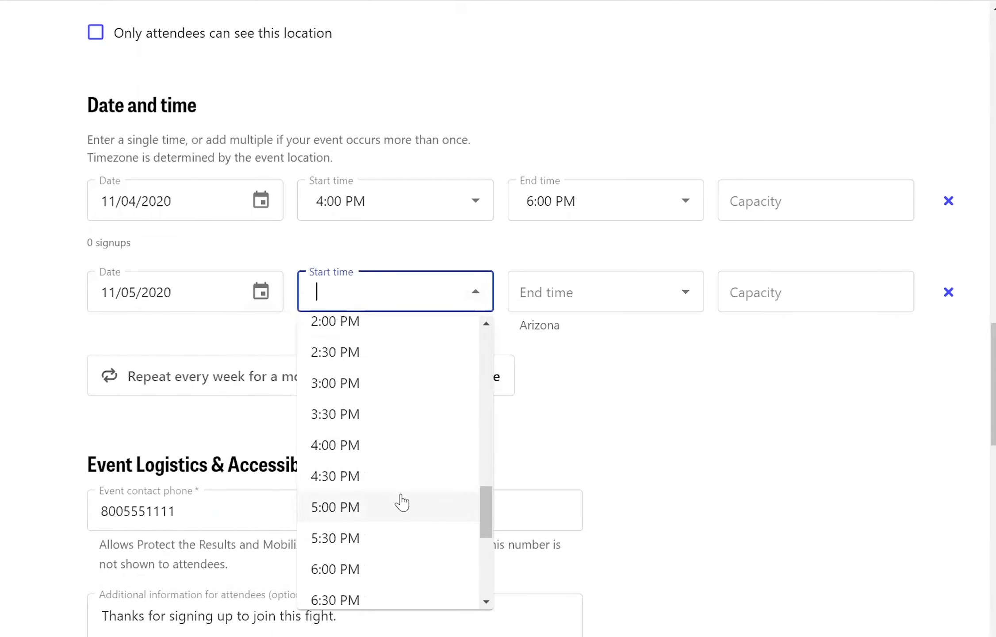
left_click(369, 453)
left_click(645, 283)
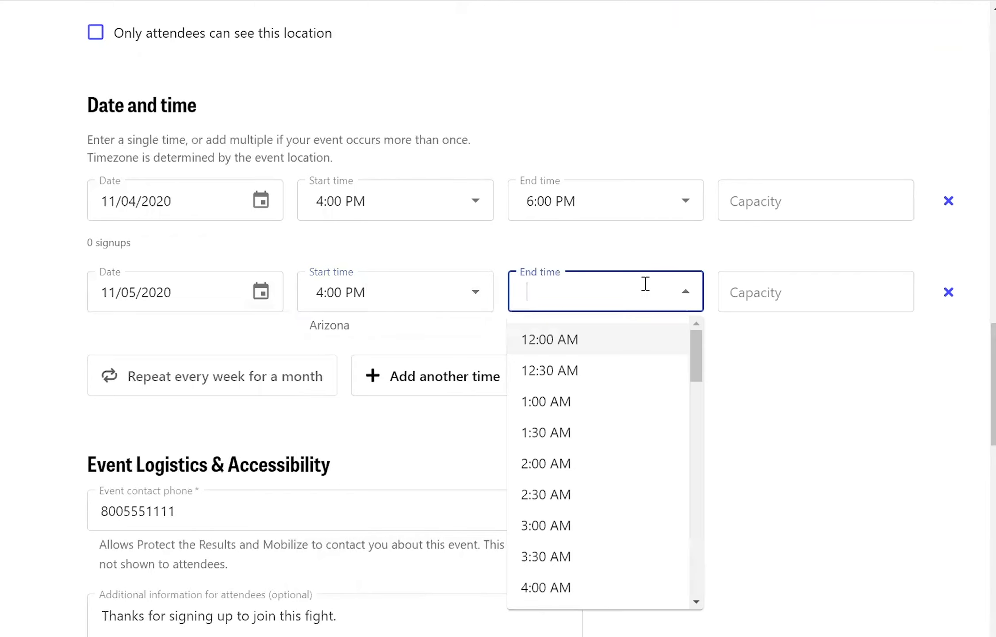
scroll(604, 494, "down", 10)
scroll(605, 495, "down", 5)
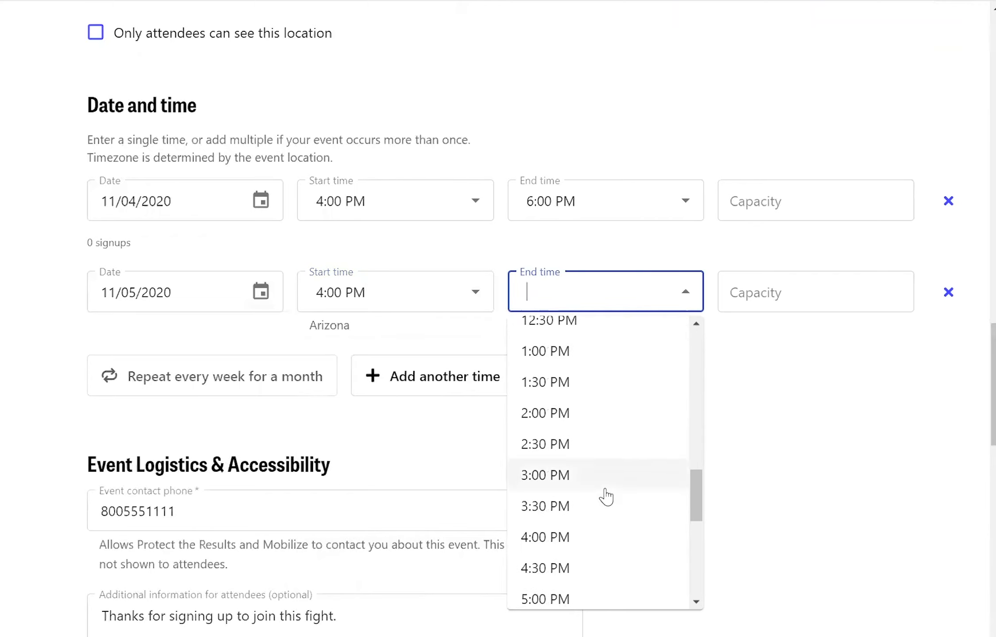
left_click(550, 520)
left_click(795, 398)
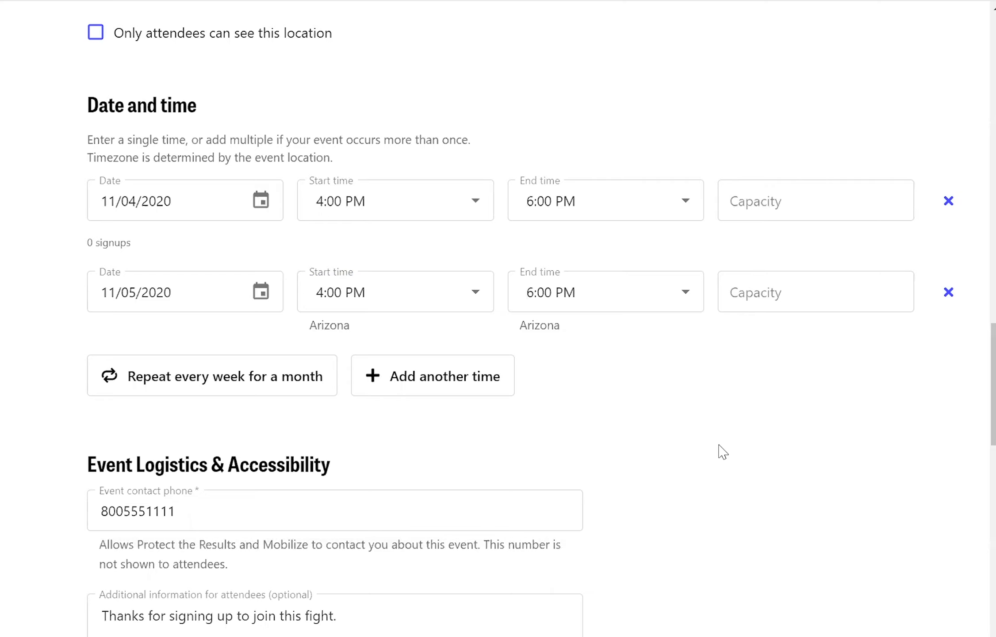
- Delete the blank co-host entry flagged on save, then save the event with its new slot
scroll(721, 450, "down", 20)
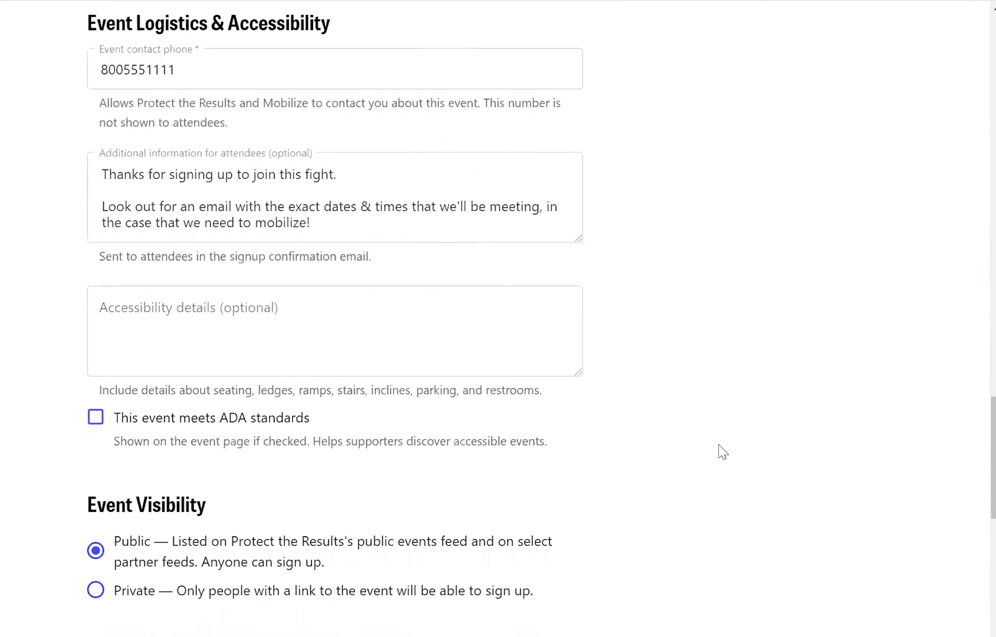
left_click(591, 326)
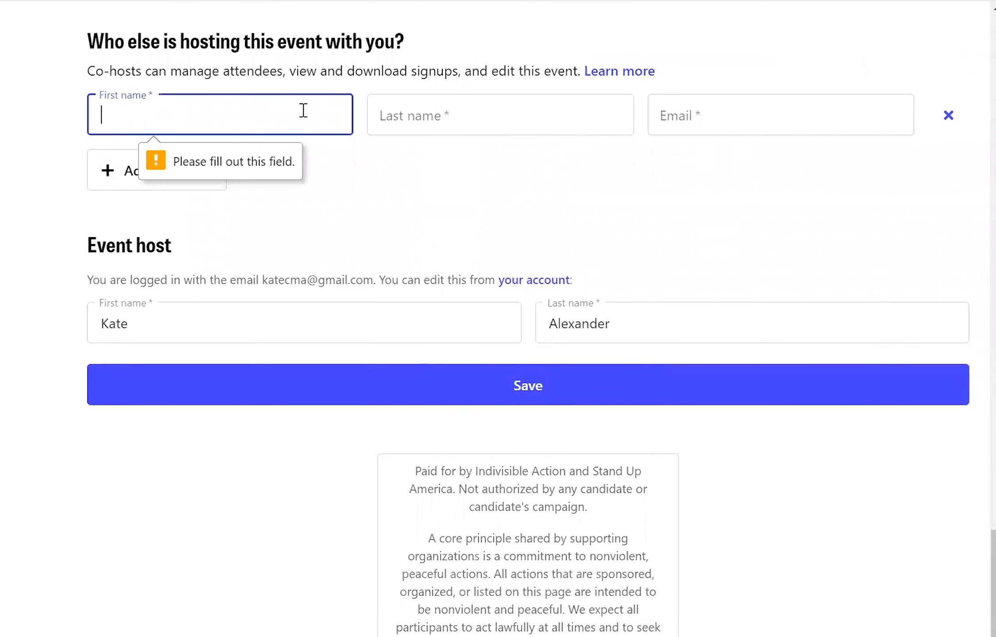
left_click(260, 107)
left_click(619, 186)
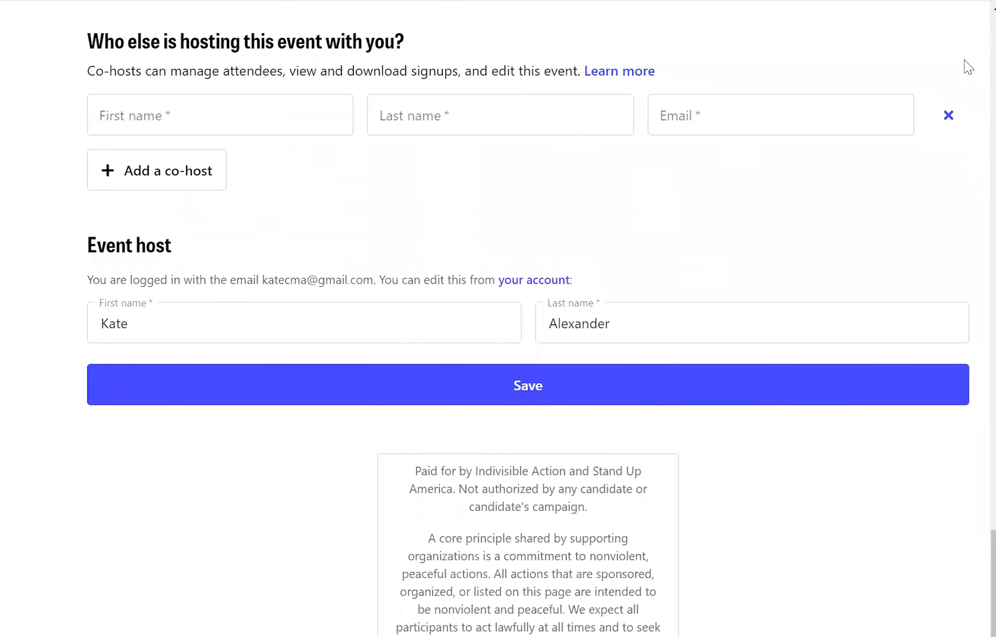
left_click(949, 116)
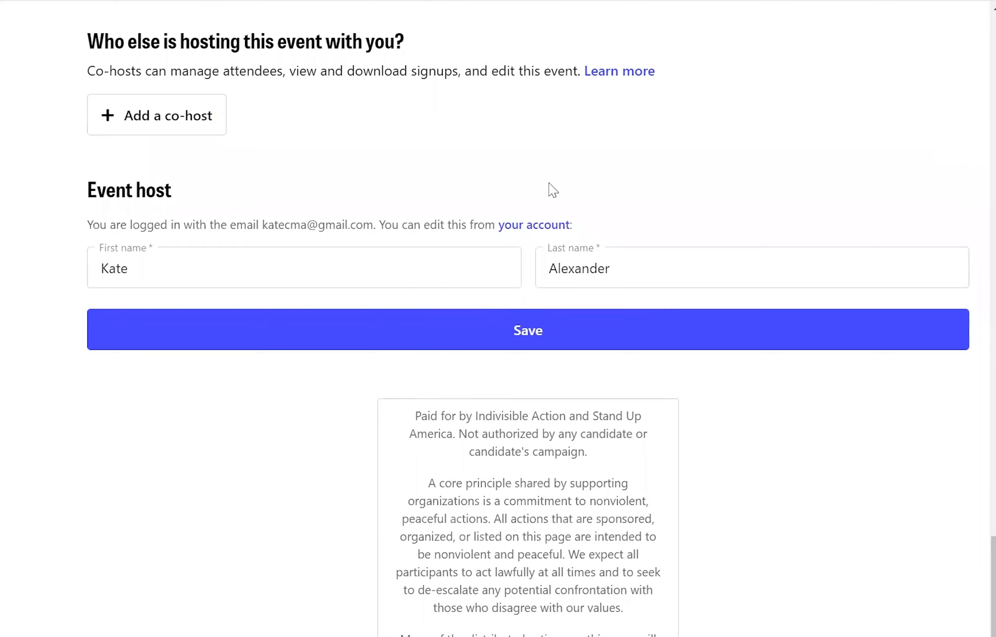
left_click(560, 332)
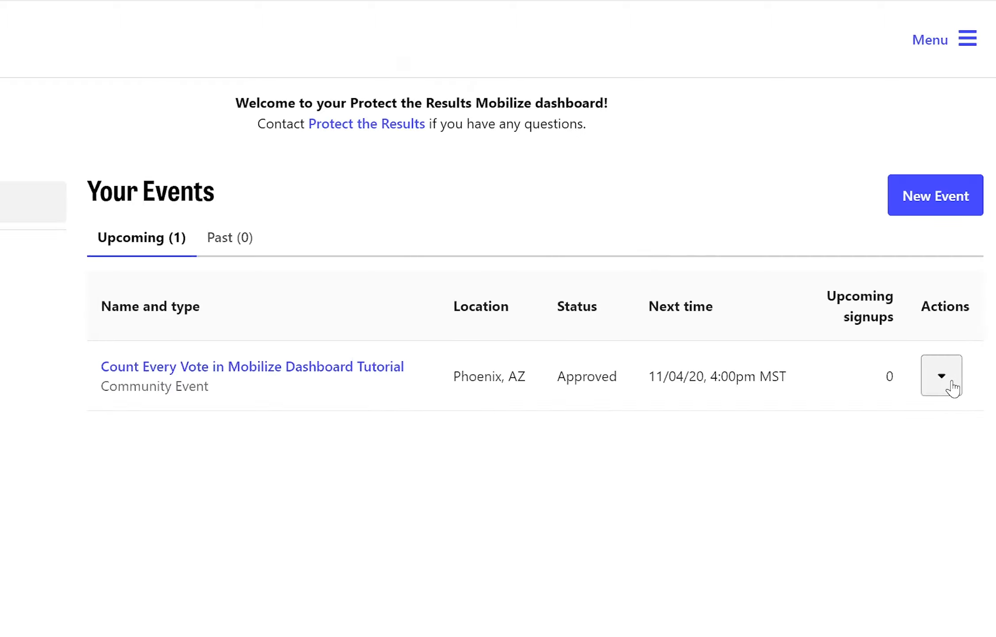
- Choose View signups for the Count Every Vote event to see its 11/4/2020 shift details
left_click(951, 384)
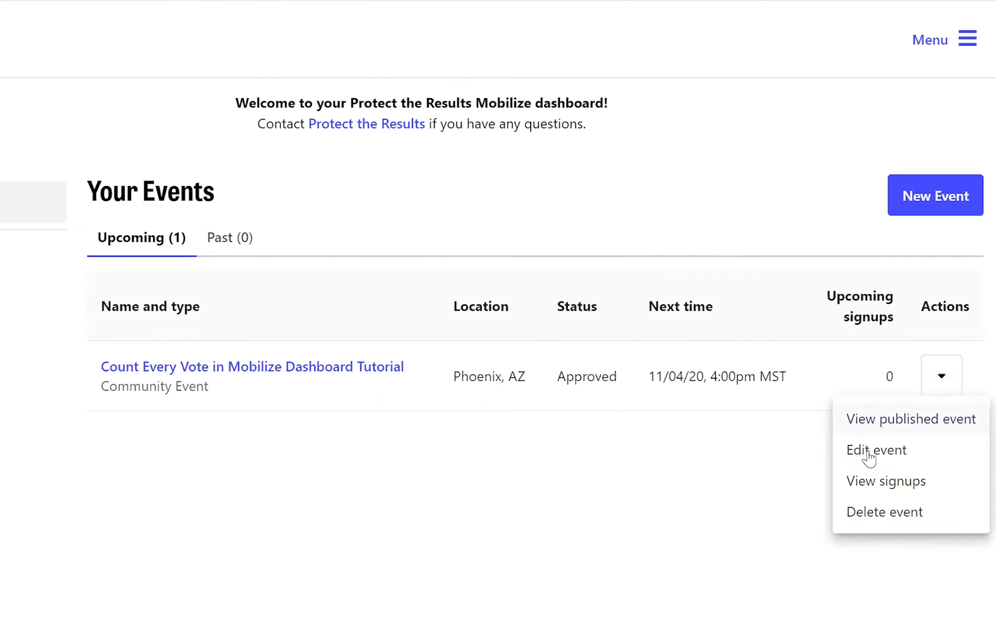
left_click(898, 498)
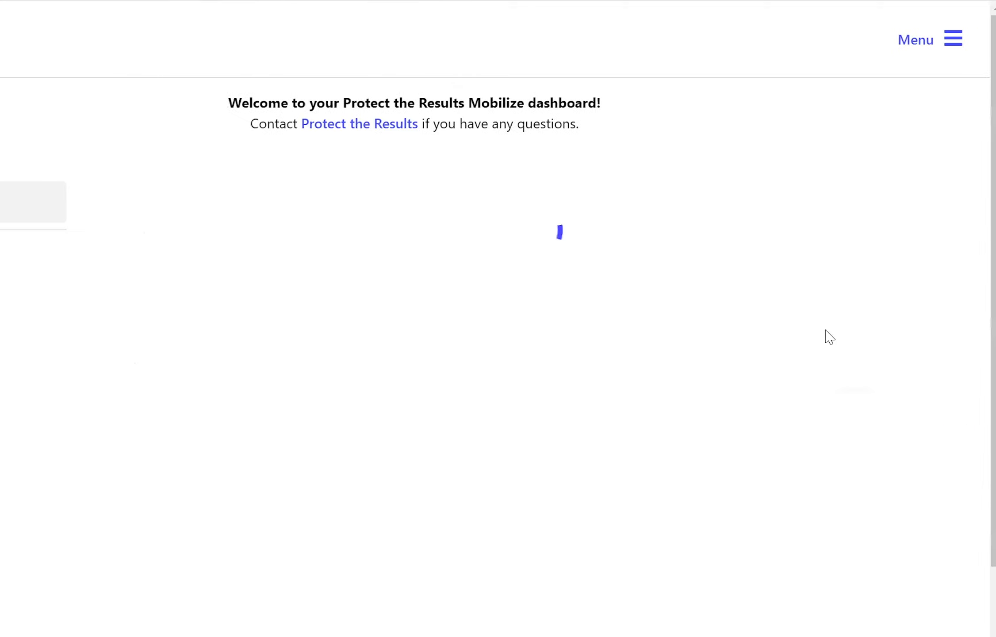
scroll(850, 271, "down", 5)
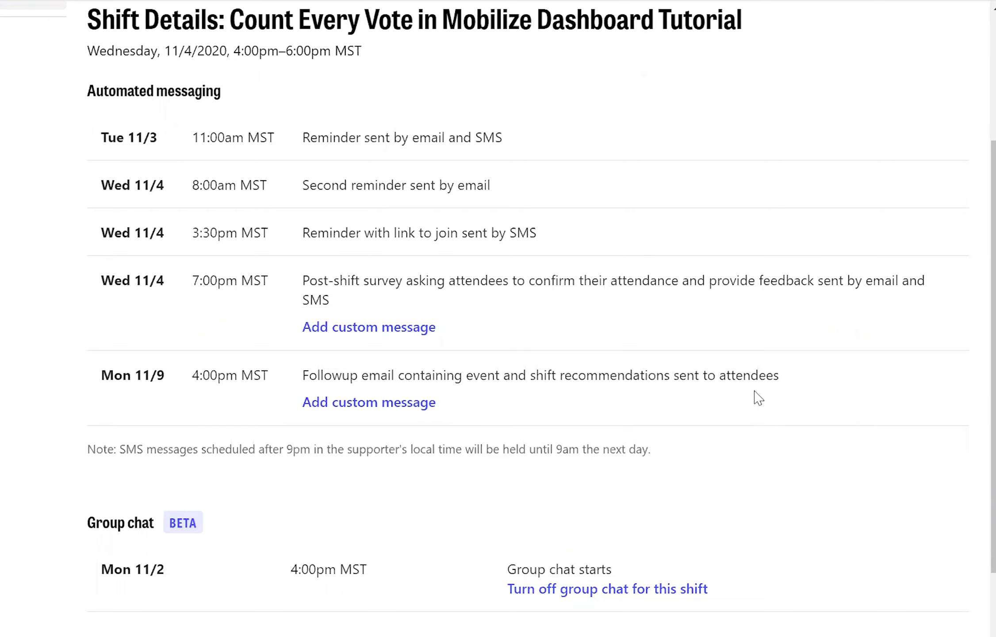
- Open the Email attendees form for Registered and Confirmed attendees of the Nov 4, 2020 shift
scroll(811, 437, "down", 5)
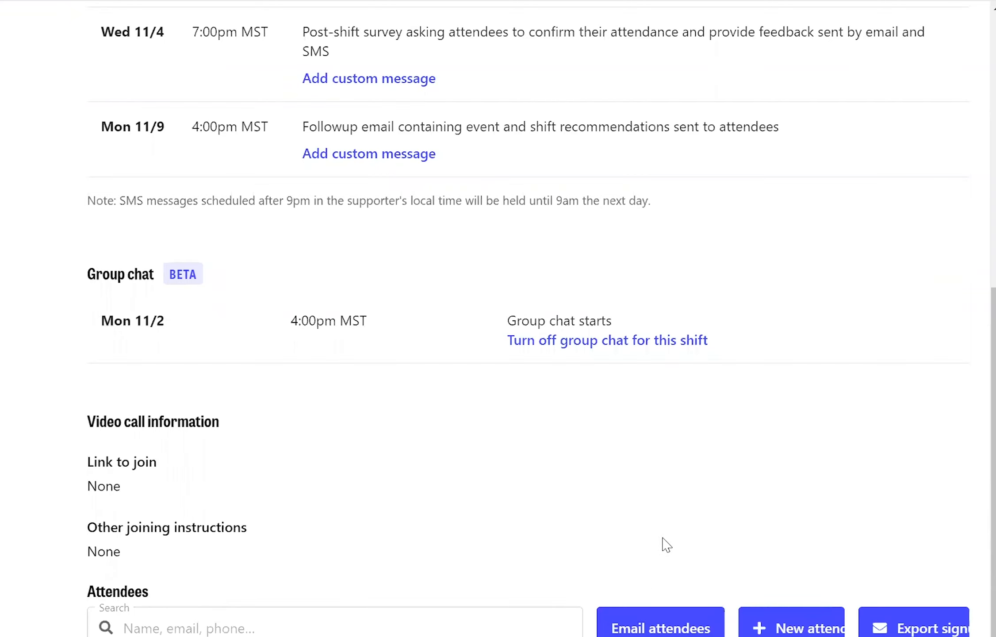
left_click(637, 630)
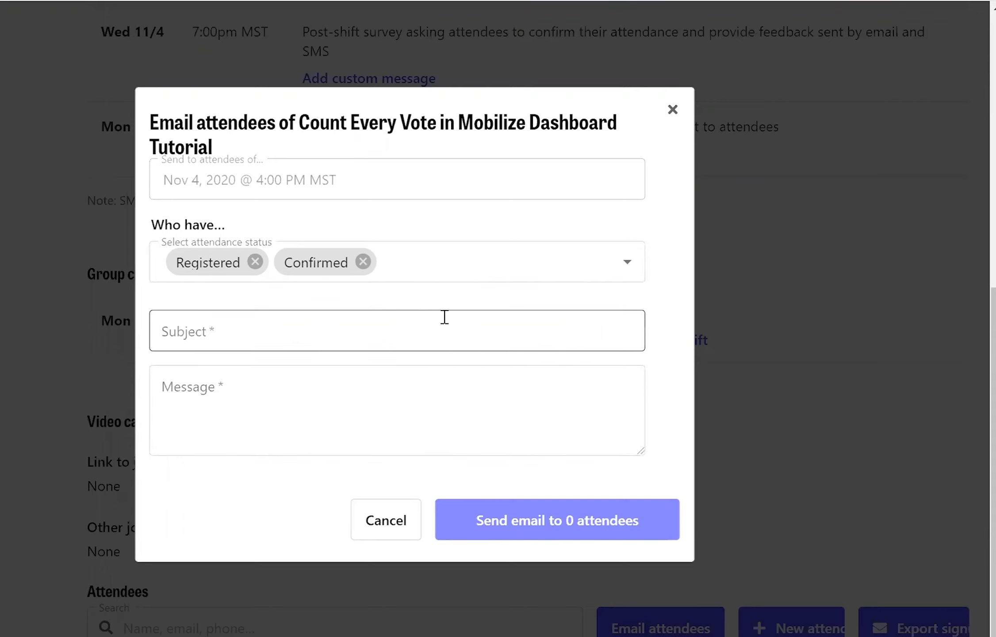
left_click(340, 339)
left_click(498, 401)
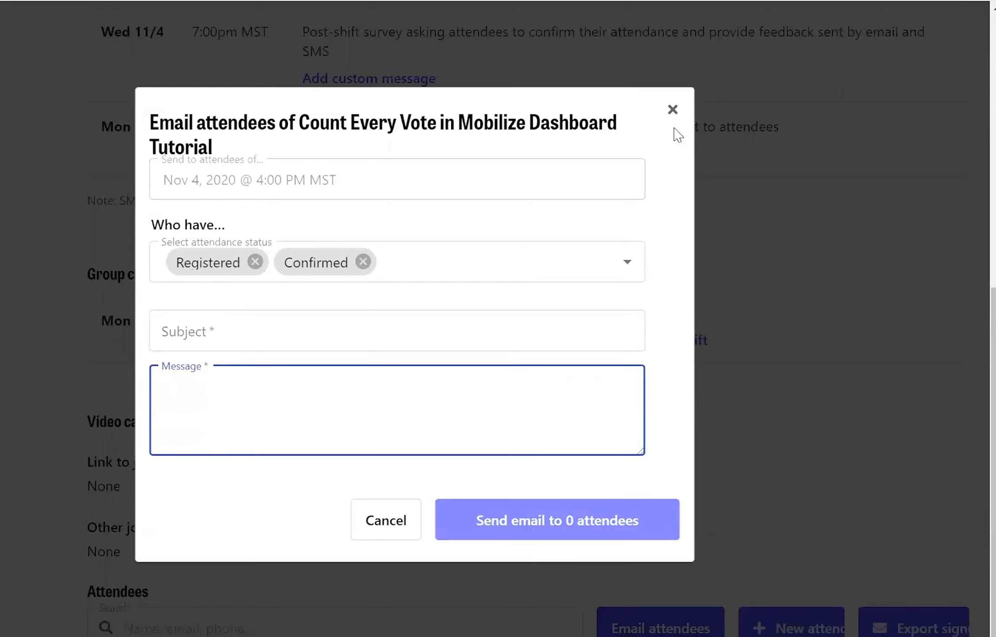
left_click(673, 111)
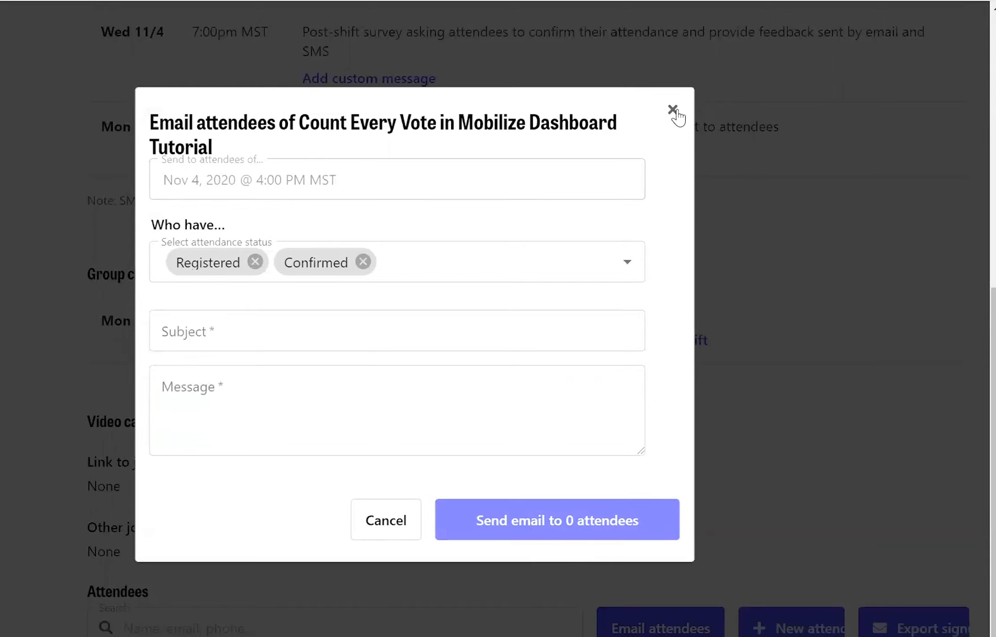
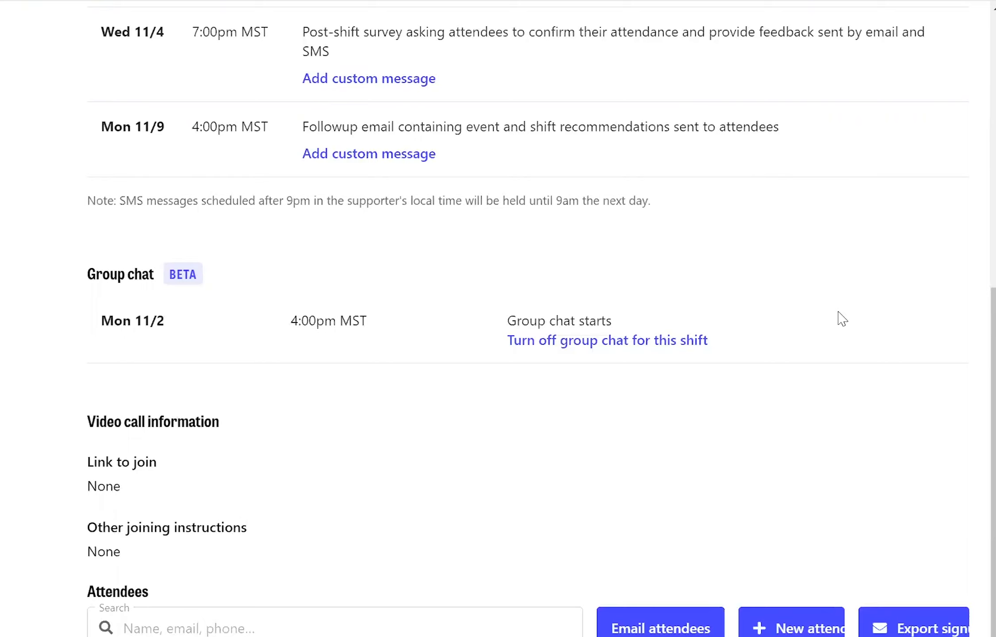
- Scroll up on the 11/4 shift details page to show the automated messaging schedule
scroll(842, 318, "up", 10)
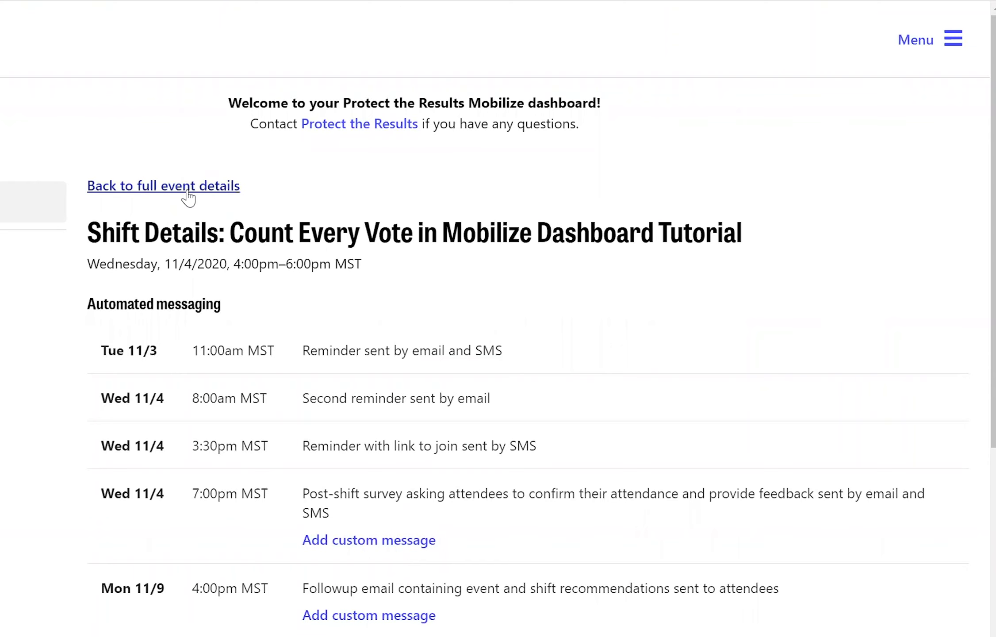
- Return to the full Count Every Vote event page and open the account menu
left_click(165, 188)
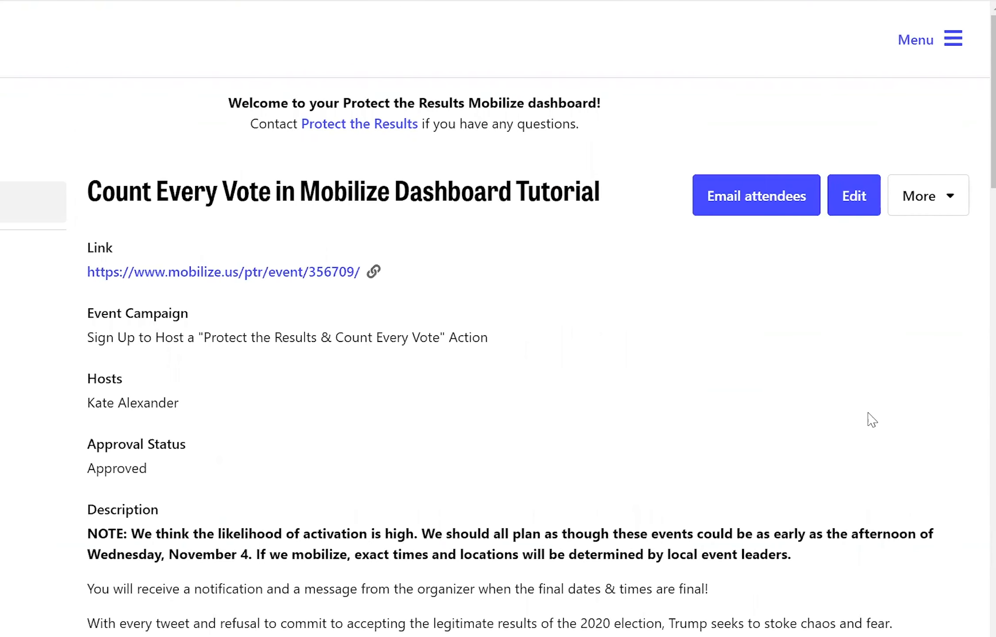
scroll(868, 413, "down", 1)
scroll(868, 413, "up", 1)
left_click(916, 45)
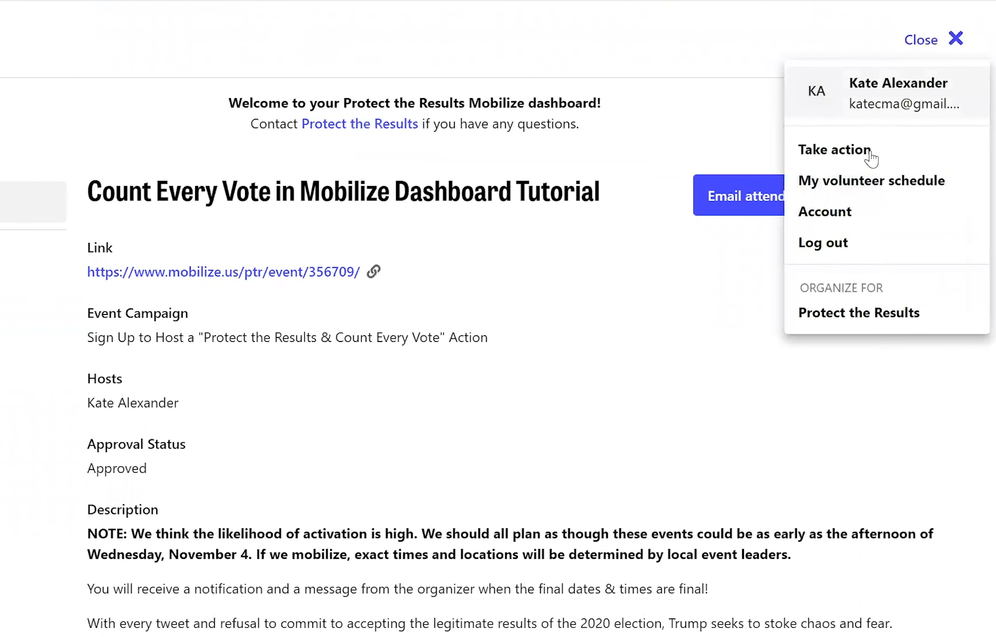
- On the Account page, turn off volunteer signup, group chat and hosted-event reminder emails
left_click(845, 215)
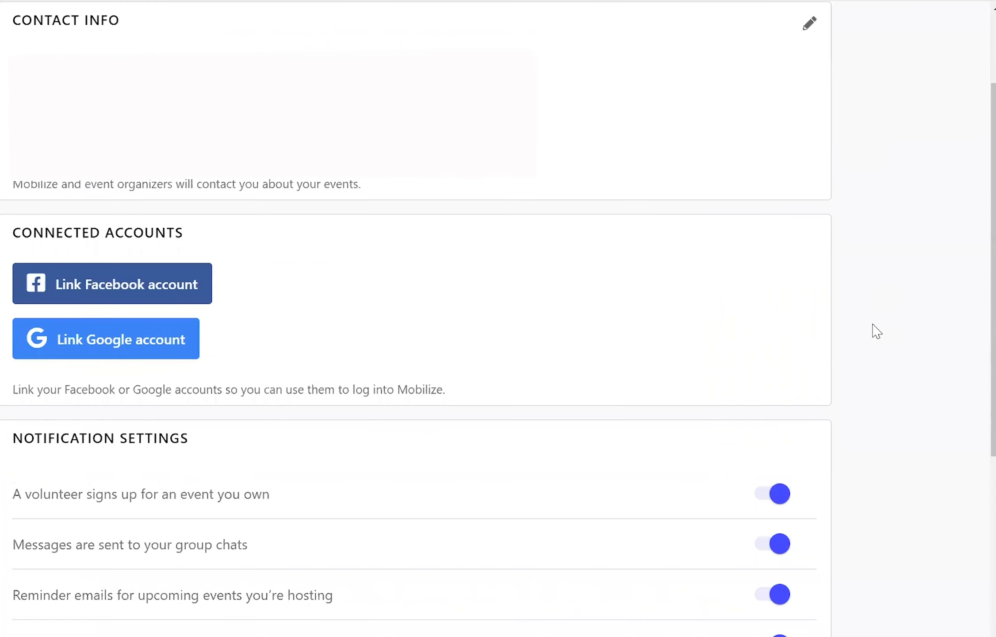
scroll(876, 331, "down", 6)
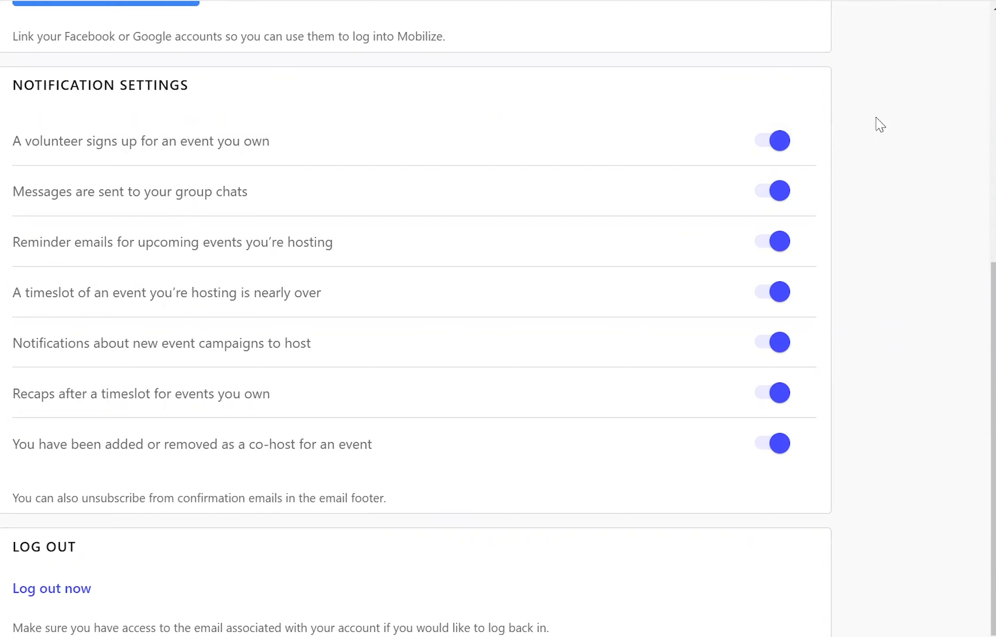
left_click(772, 141)
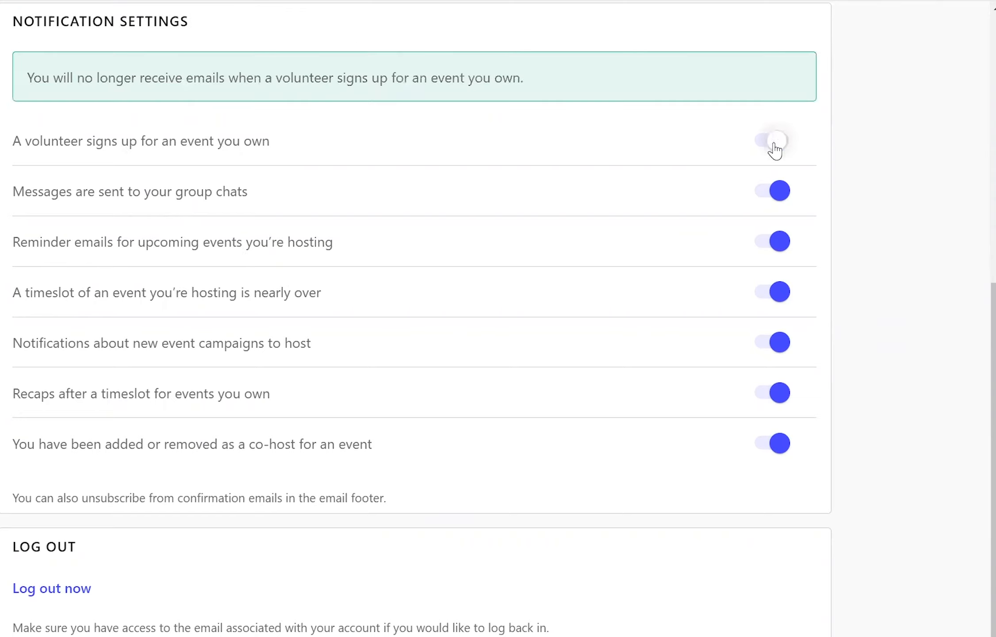
left_click(777, 191)
left_click(779, 241)
- Switch reminder, group chat and volunteer signup emails back on
left_click(780, 240)
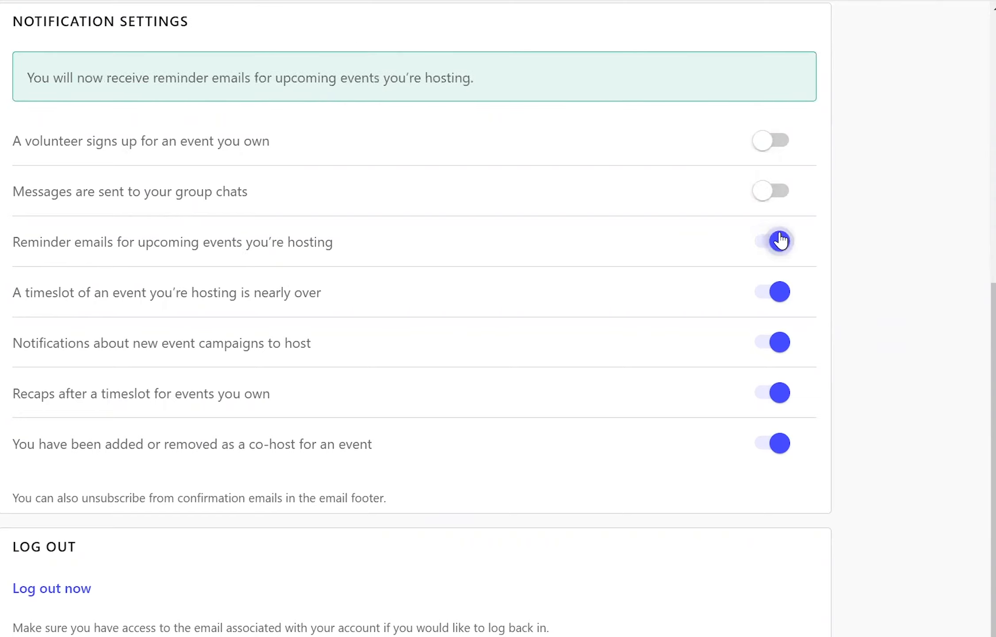
left_click(781, 195)
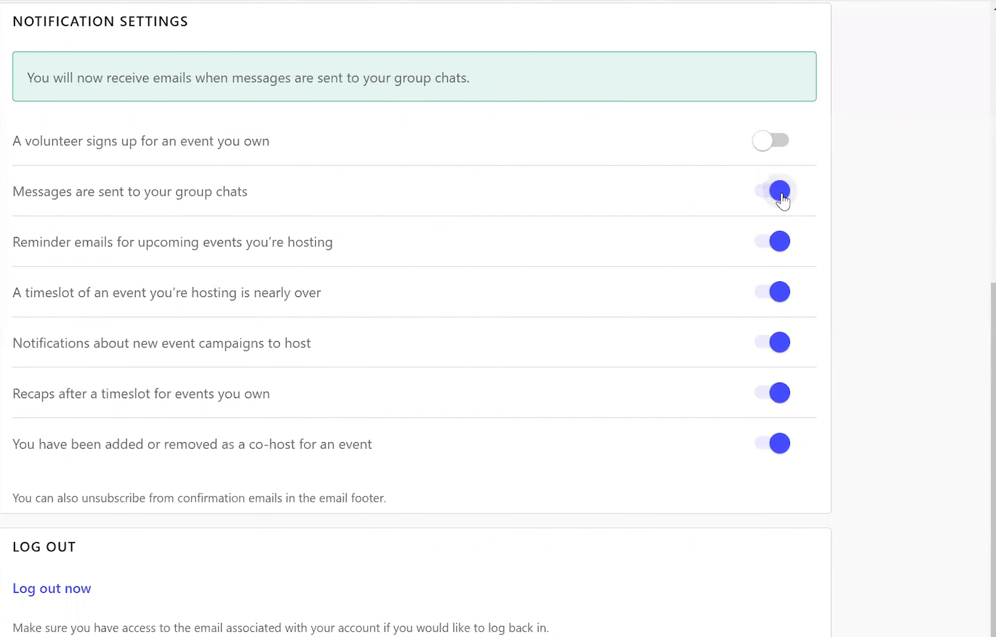
left_click(772, 141)
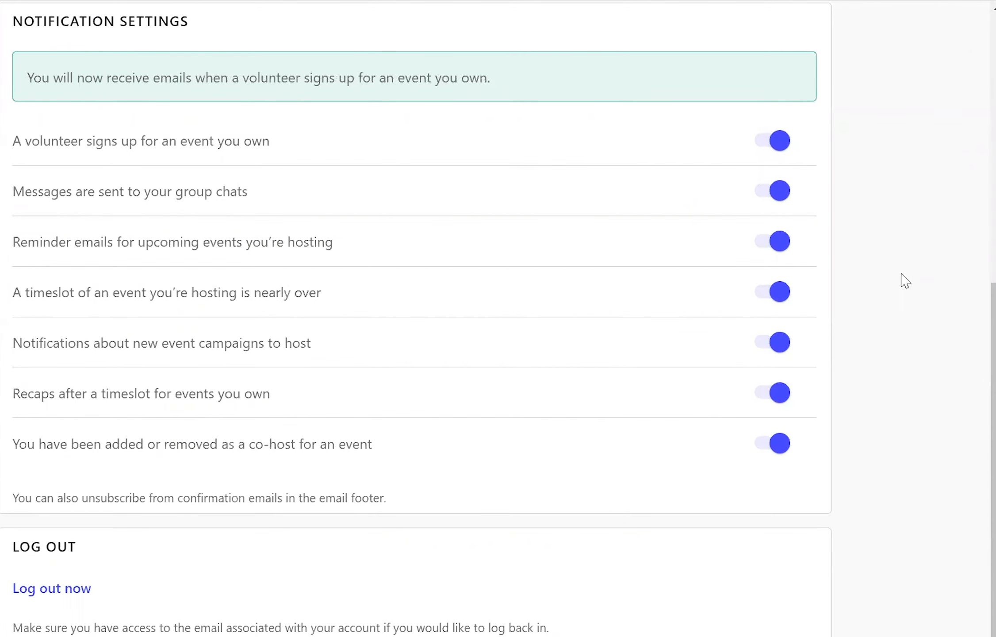
scroll(885, 261, "up", 10)
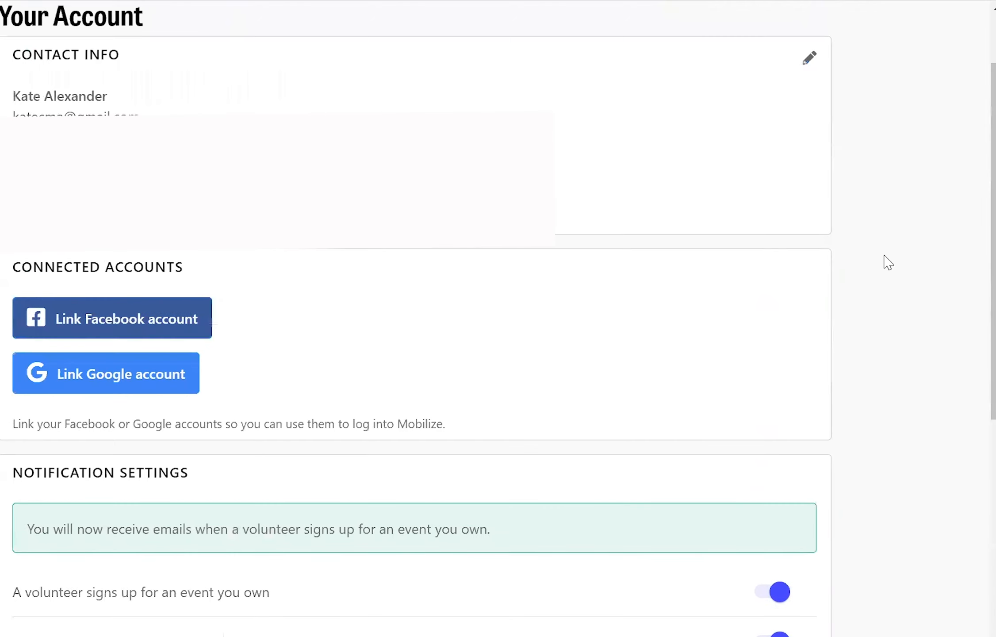
scroll(888, 263, "up", 3)
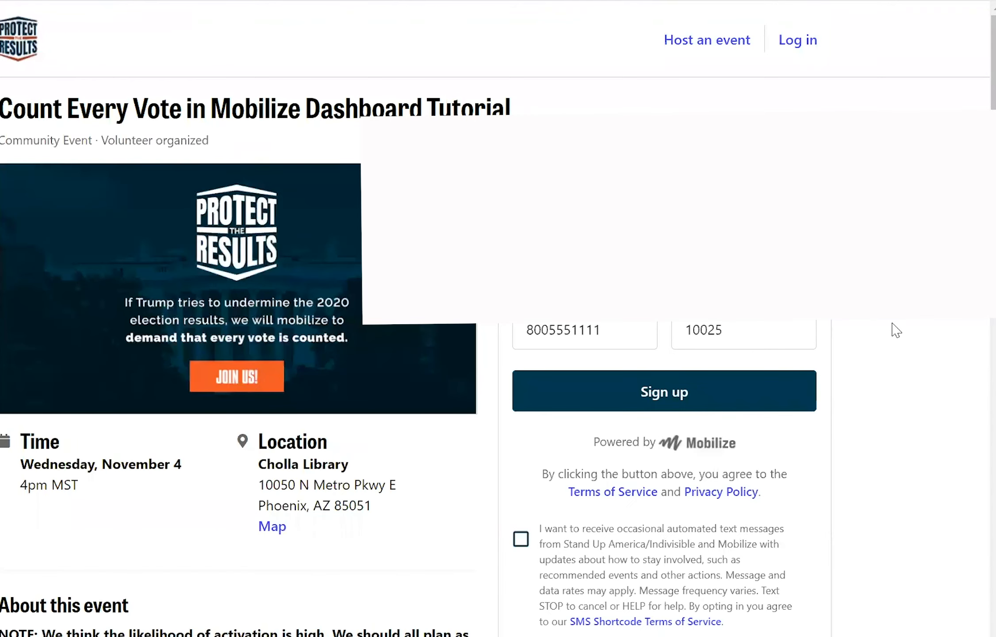
- Submit a test signup for Count Every Vote, skipping the share and suggested-events prompts
scroll(894, 329, "down", 2)
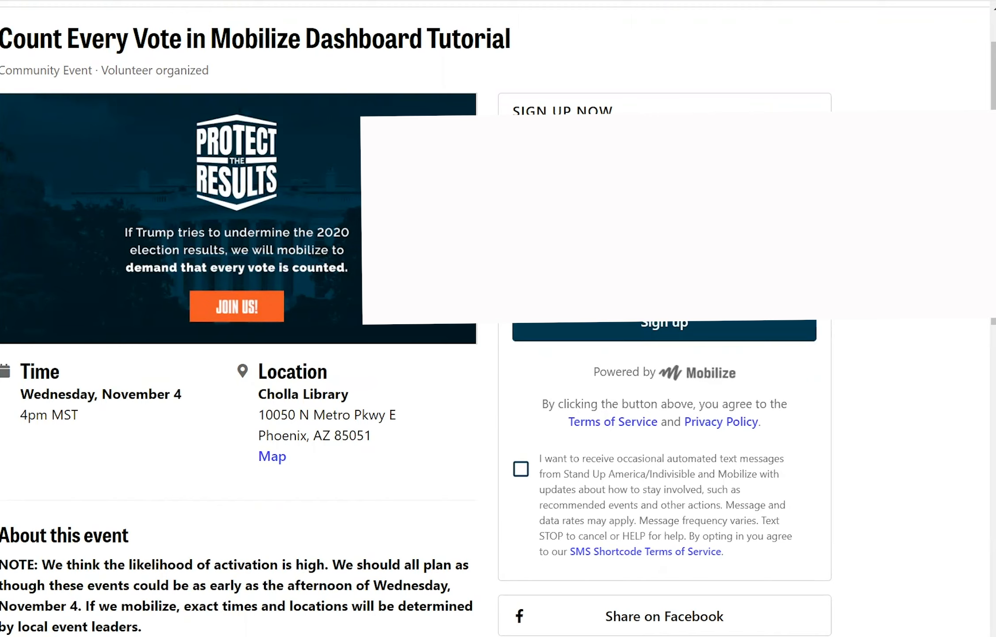
left_click(751, 325)
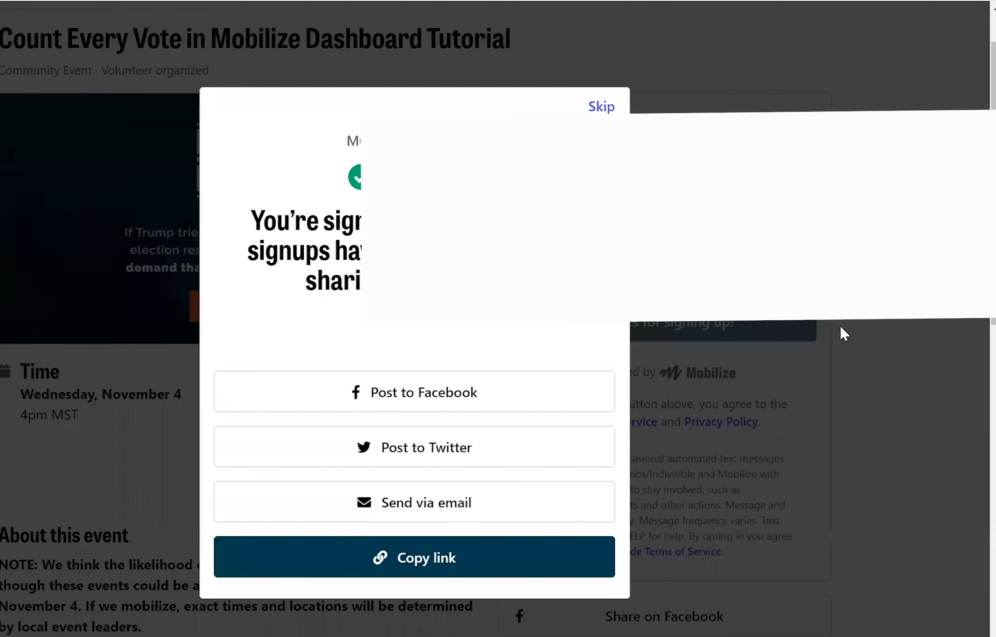
left_click(602, 108)
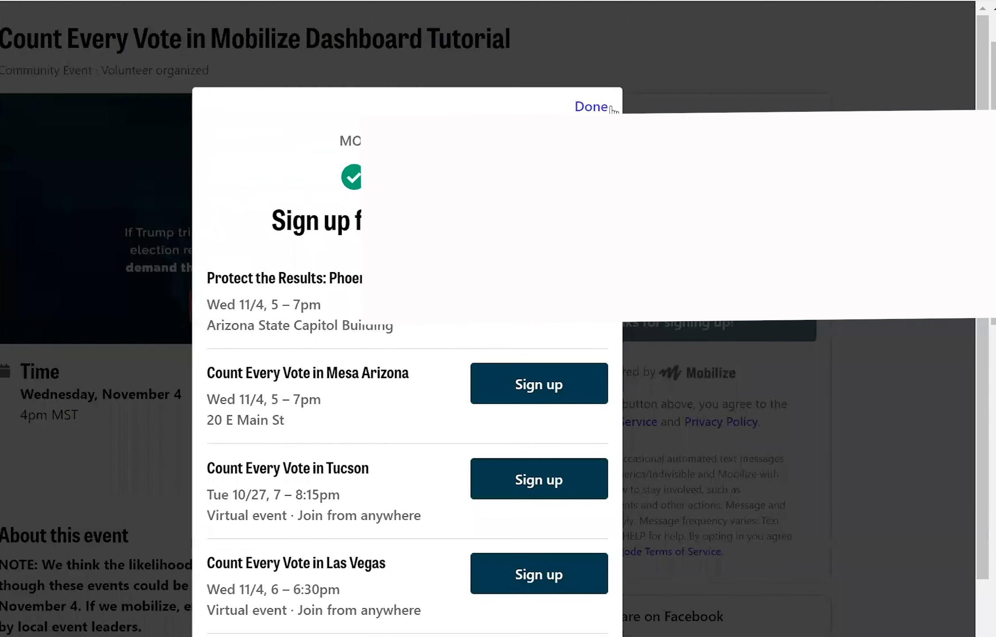
left_click(592, 105)
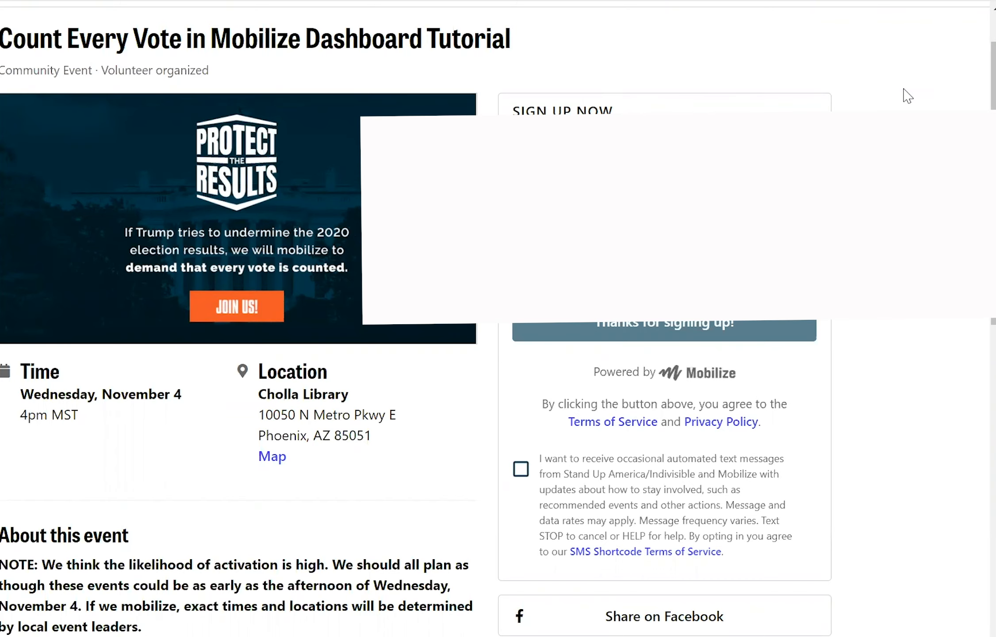
left_click_drag(904, 89, 611, 1)
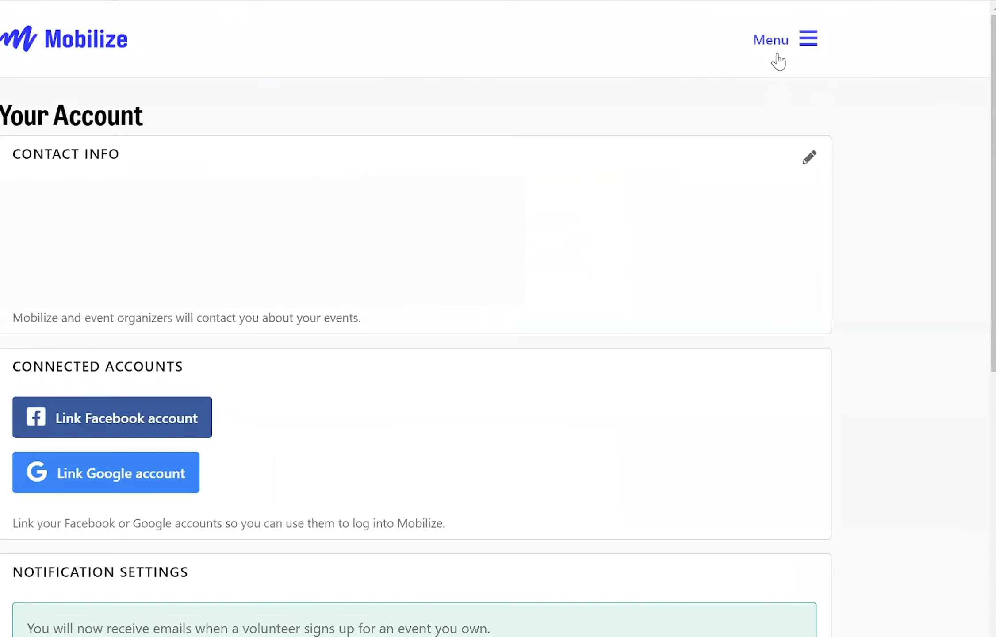
- Go to the Protect the Results dashboard, where Count Every Vote shows 1 upcoming signup
left_click(795, 48)
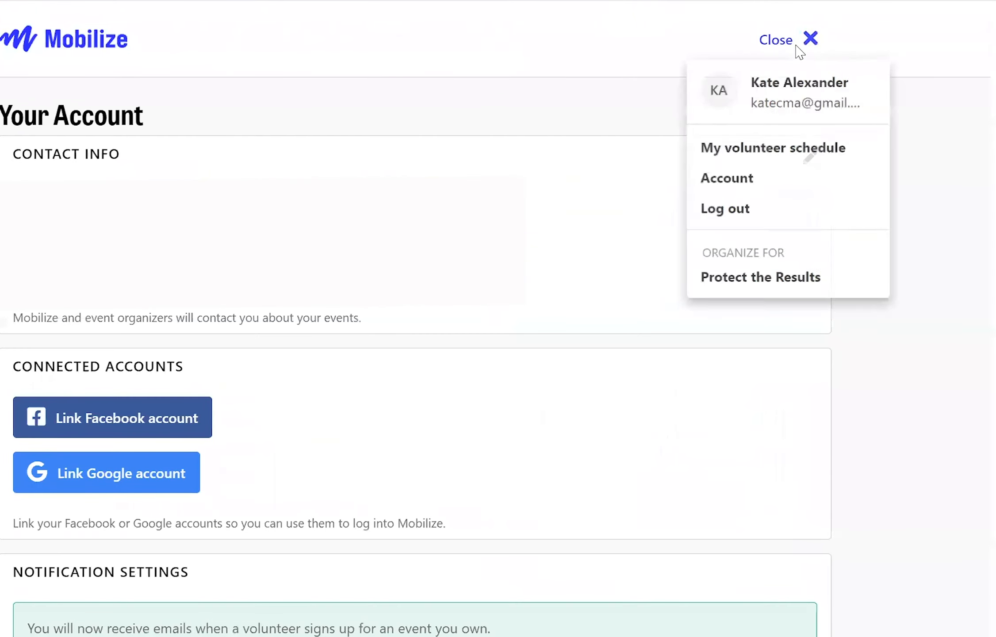
left_click(781, 285)
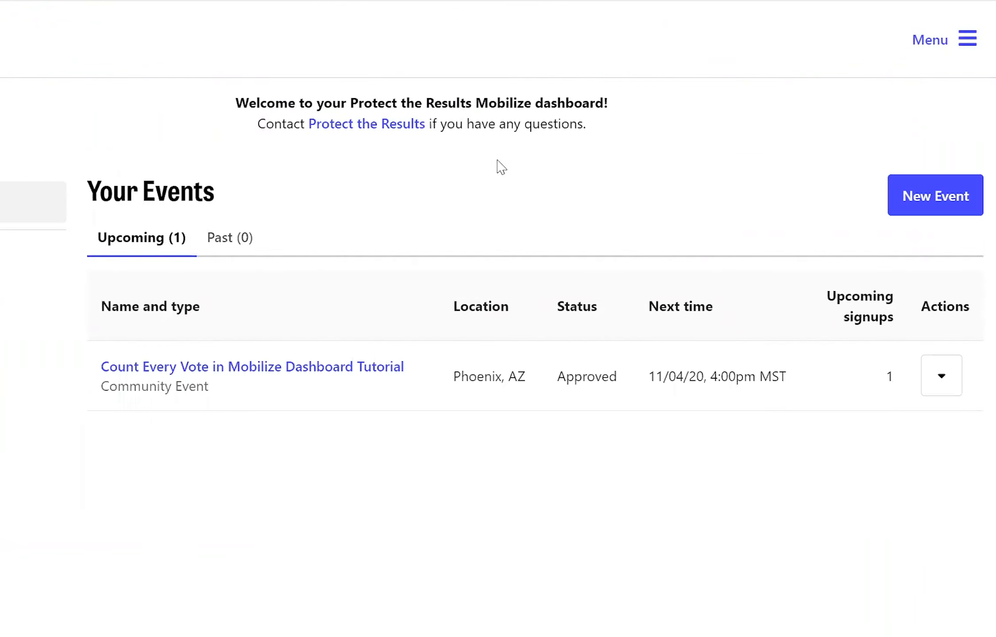
left_click(918, 42)
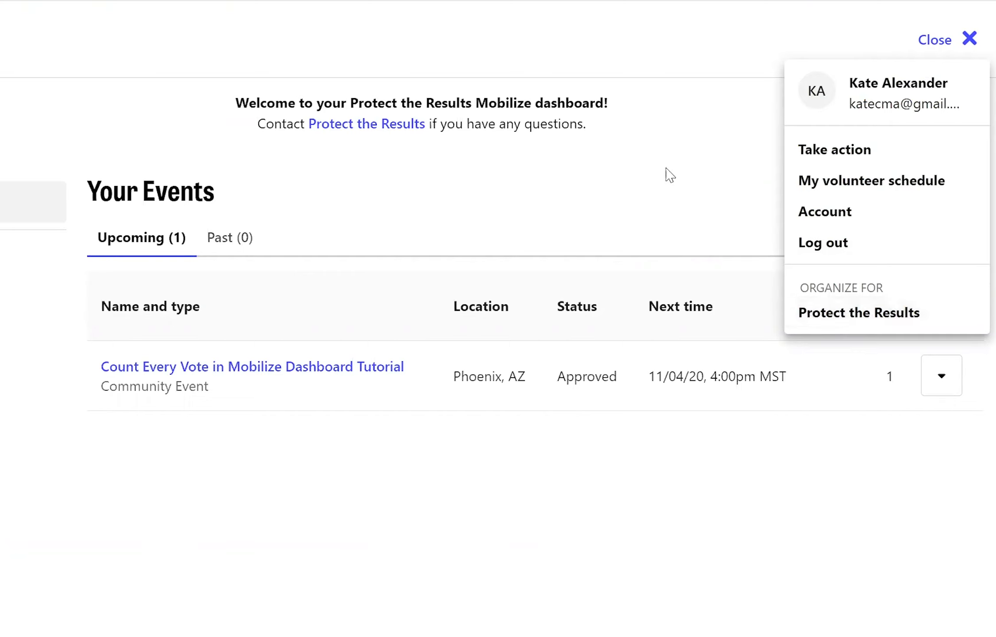
left_click(651, 171)
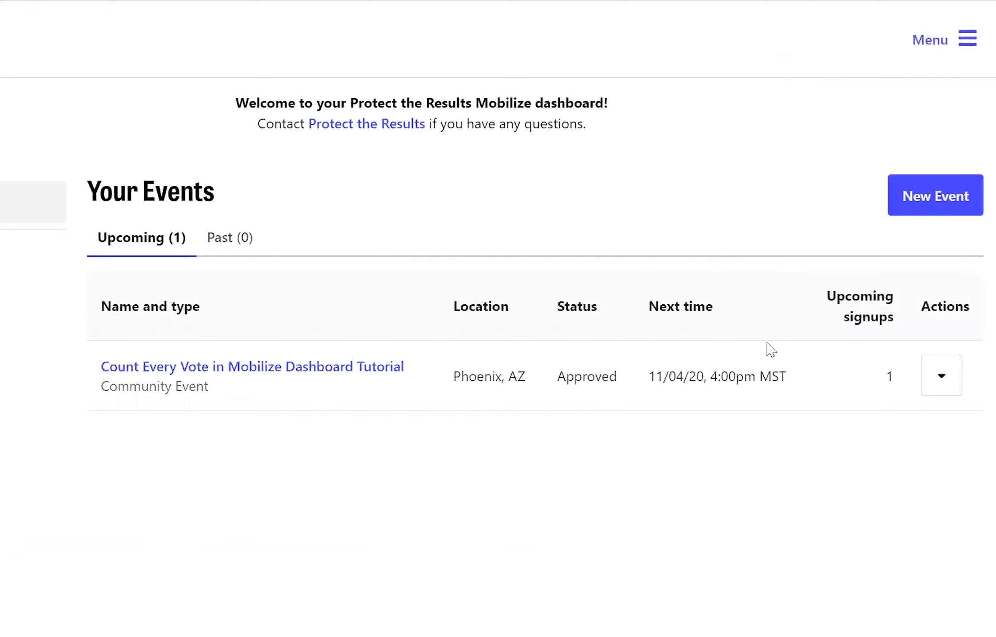
- Open the Count Every Vote shift's attendee details from the Actions menu
left_click(956, 380)
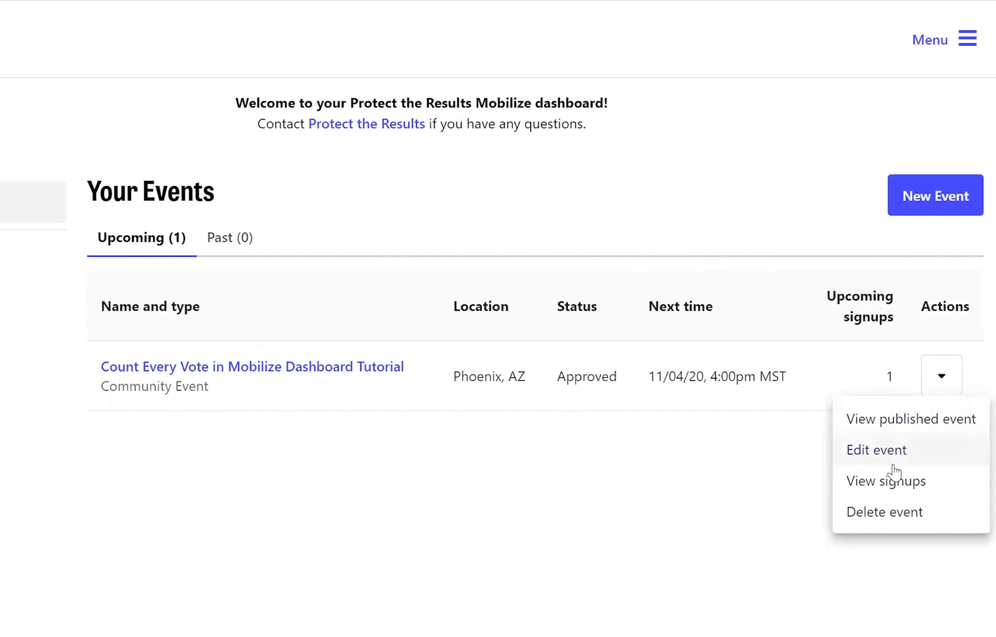
left_click(896, 486)
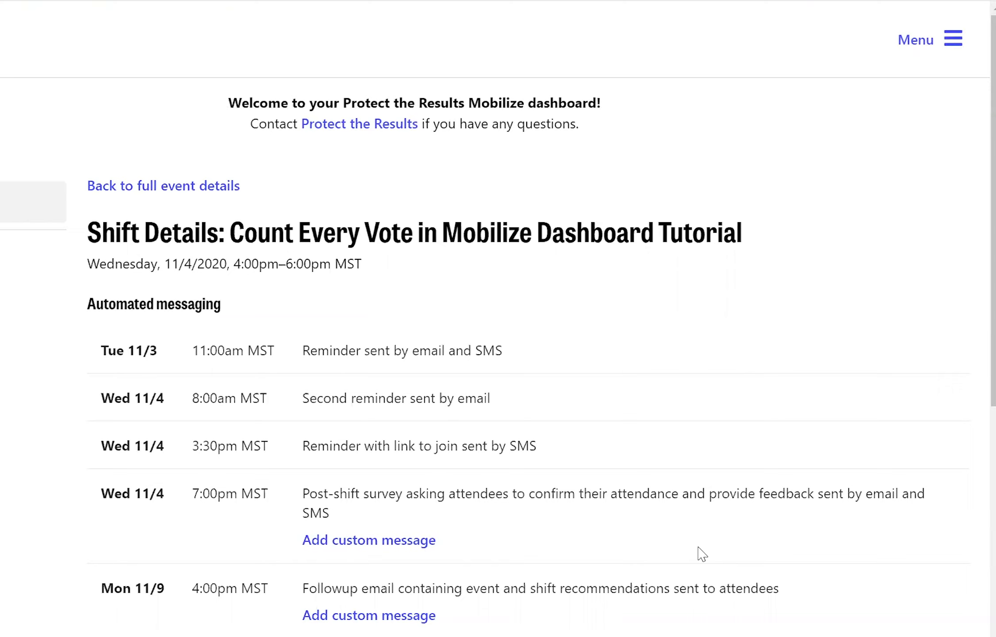
scroll(702, 554, "down", 10)
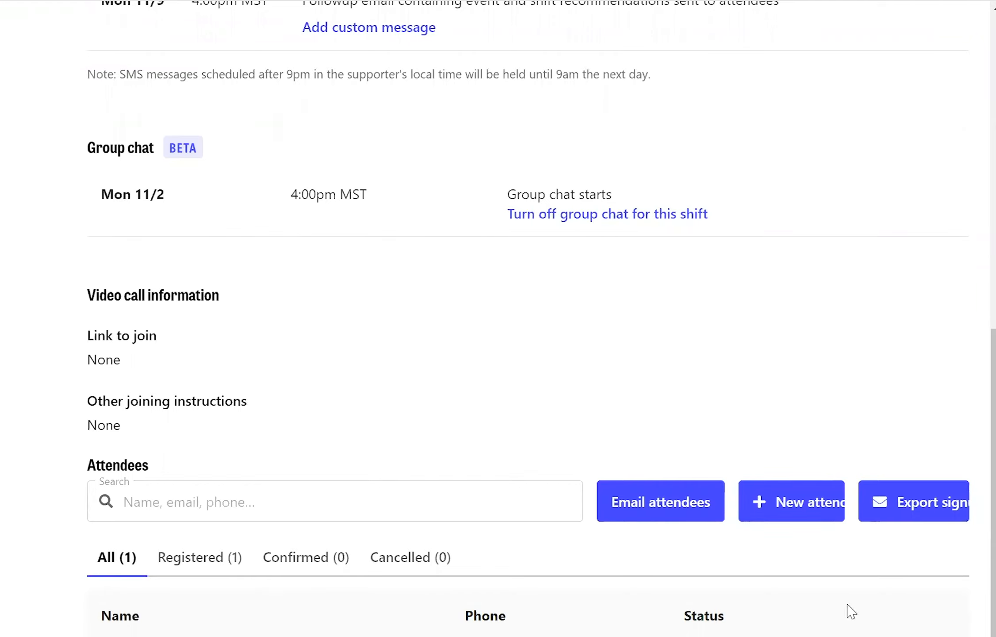
- Set the single signup's status to Cancelled and view the Cancelled (1) attendee list
left_click(841, 635)
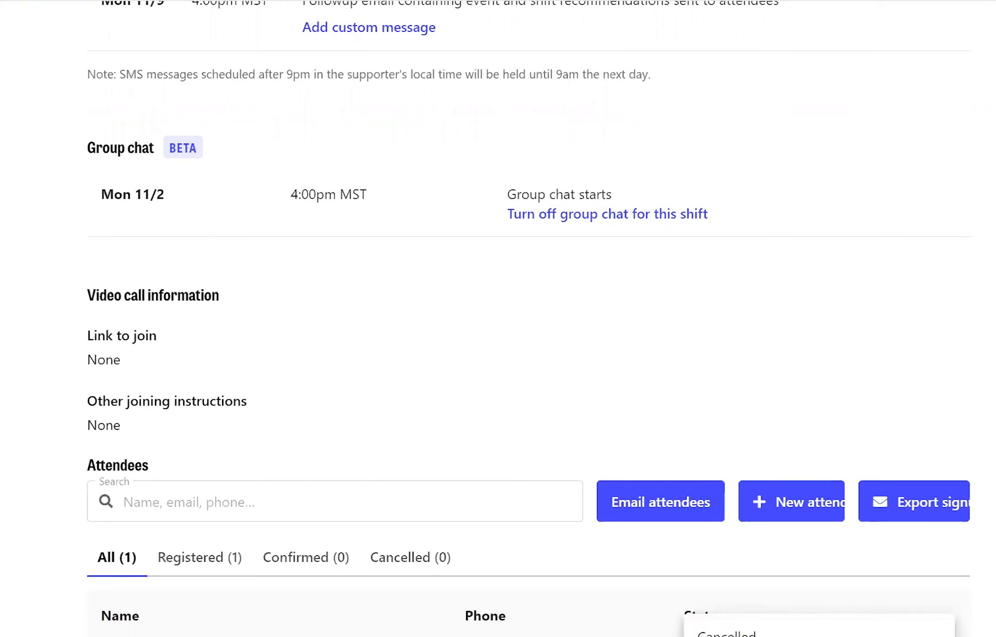
left_click(766, 634)
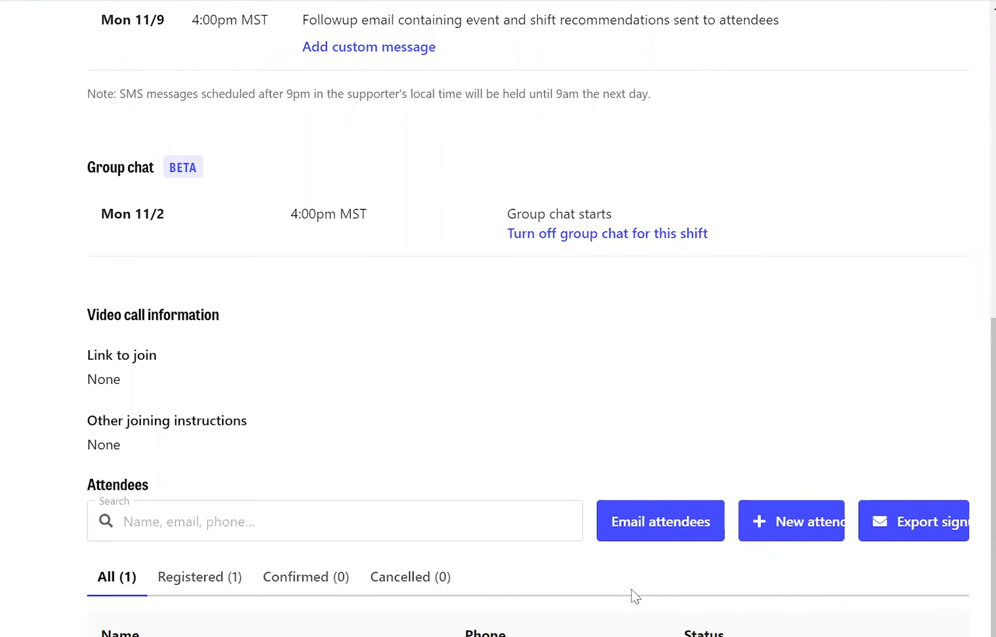
scroll(605, 595, "down", 1)
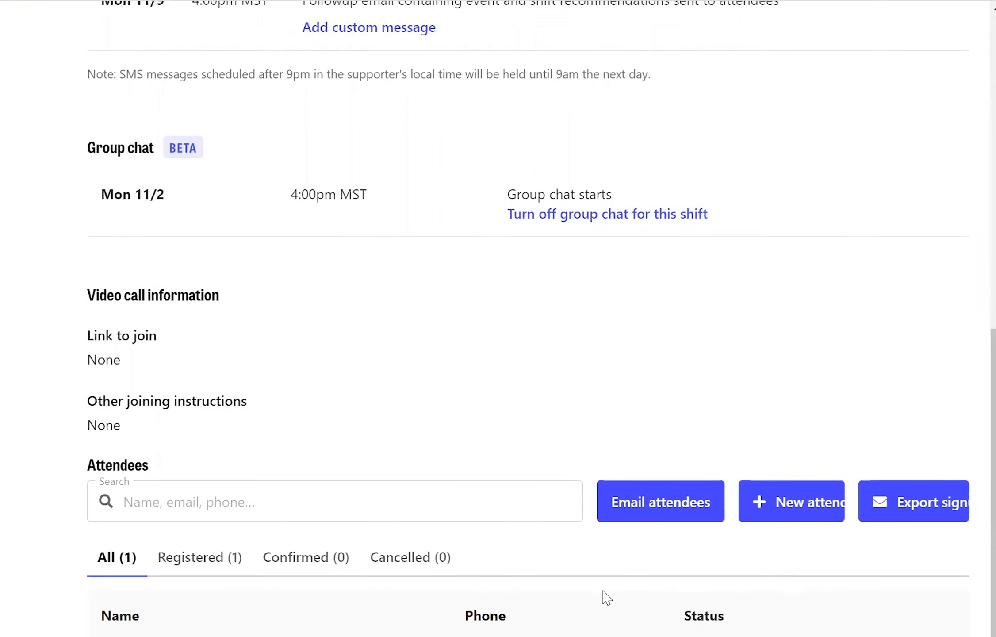
left_click(418, 558)
scroll(583, 566, "down", 10)
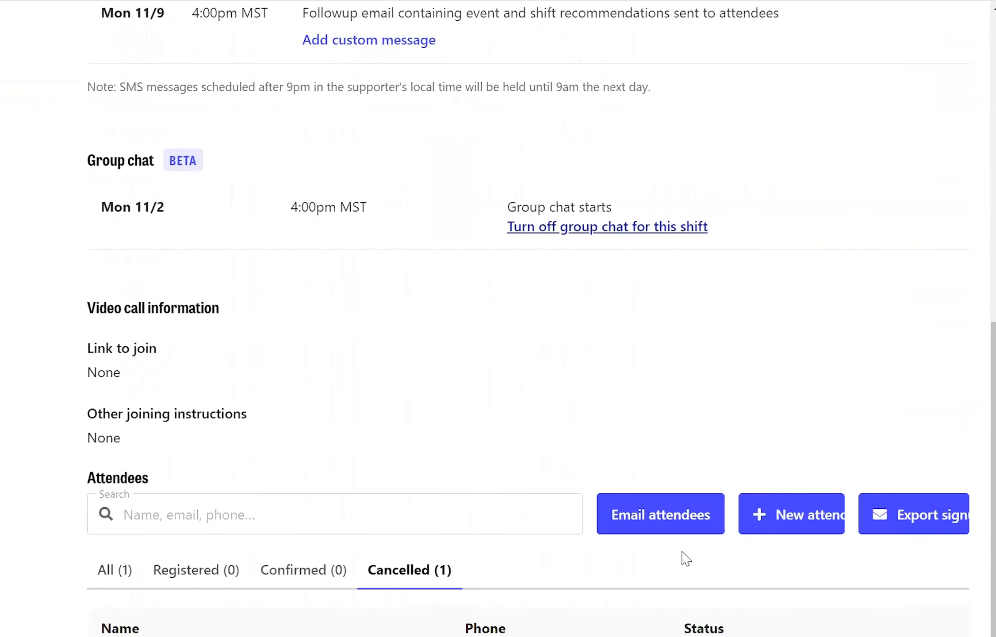